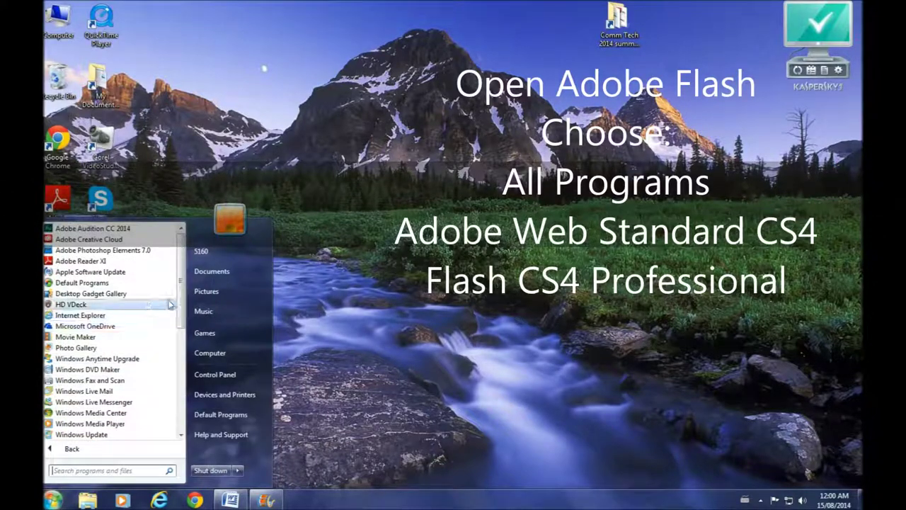
# Launch Adobe Flash CS4 Professional and create a new Flash file based on ActionScript 3.0
pyautogui.scroll(-3, 175, 337)
pyautogui.scroll(-2, 176, 337)
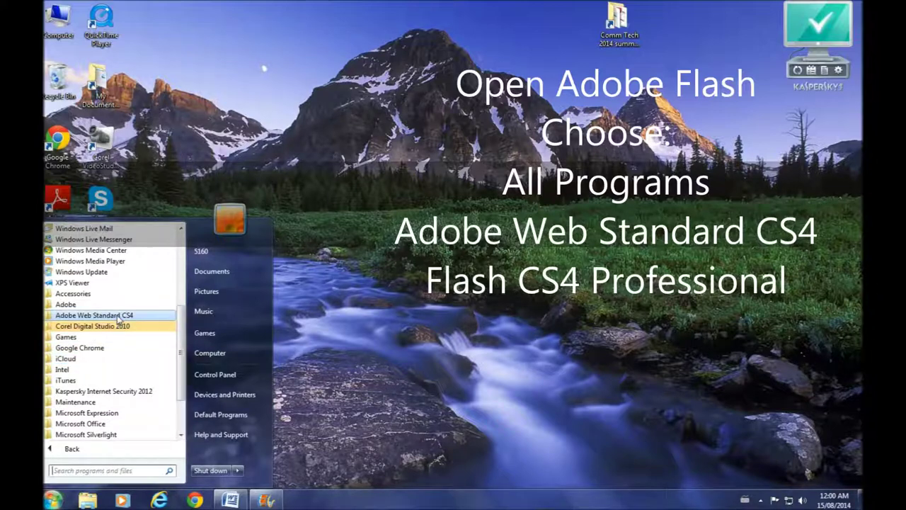
pyautogui.click(113, 315)
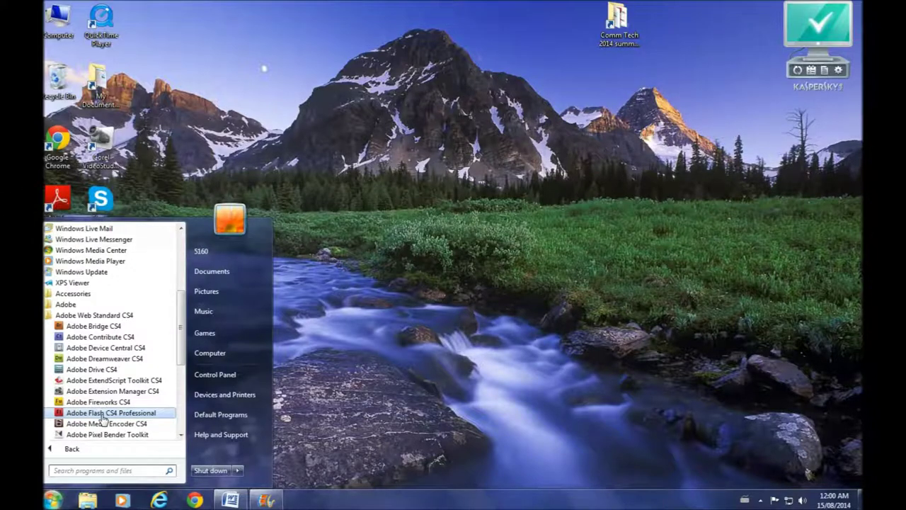
pyautogui.click(106, 413)
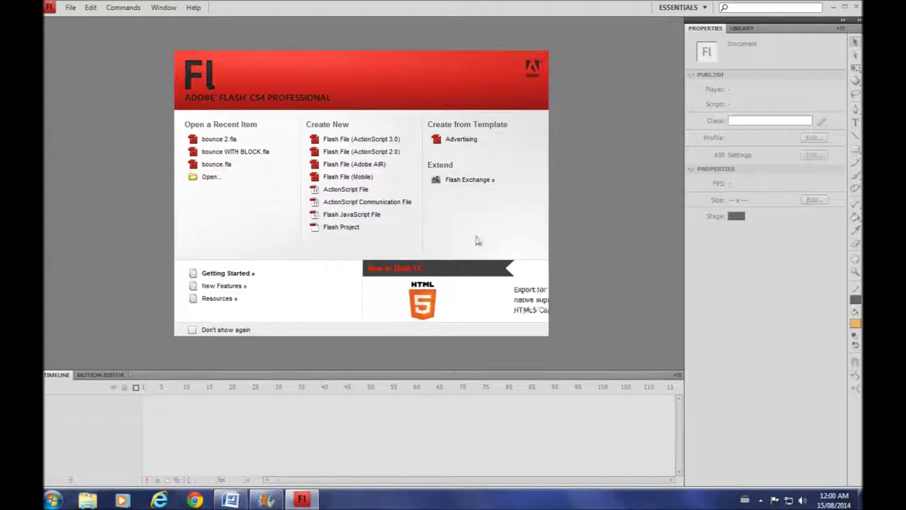
pyautogui.click(343, 145)
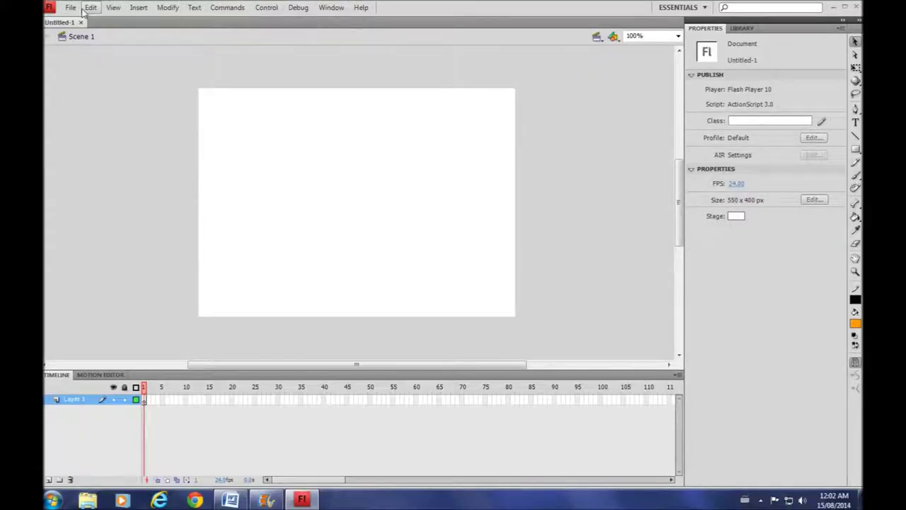
# Fit the stage in the window and show the grid on it
pyautogui.click(71, 8)
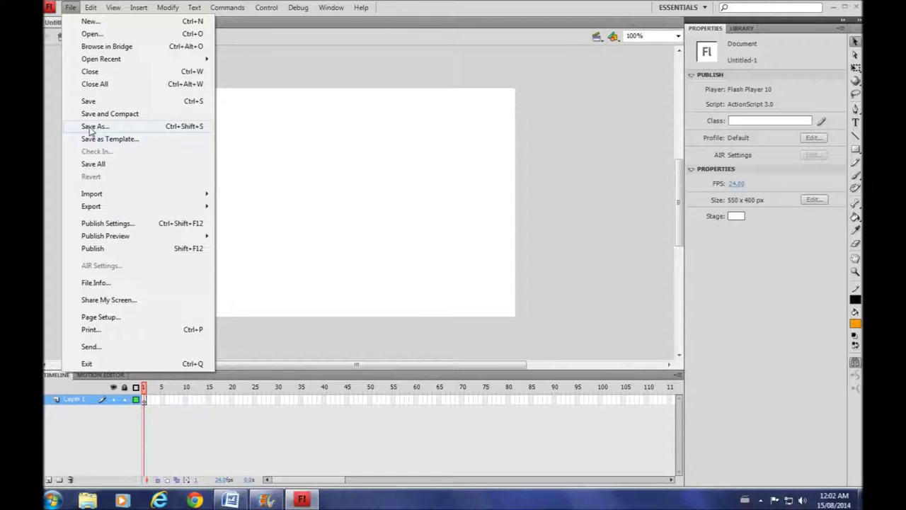
pyautogui.moveTo(93, 7)
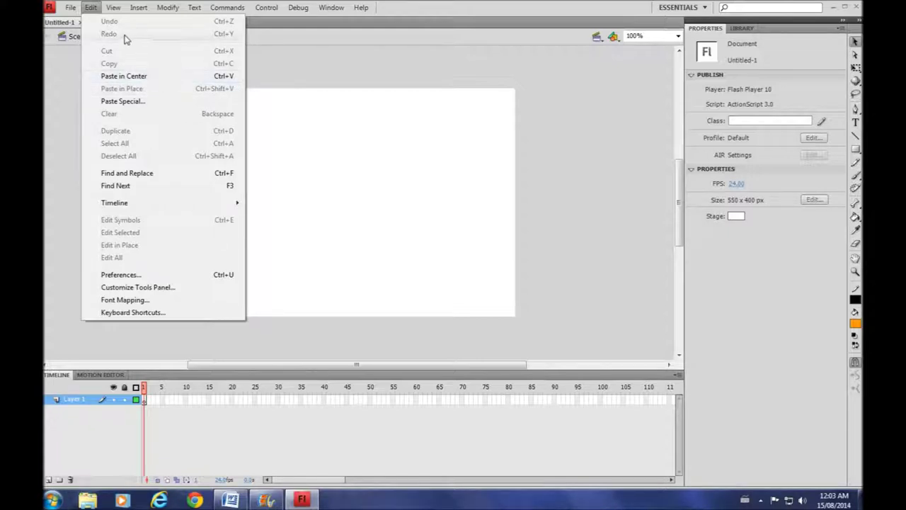
pyautogui.moveTo(120, 14)
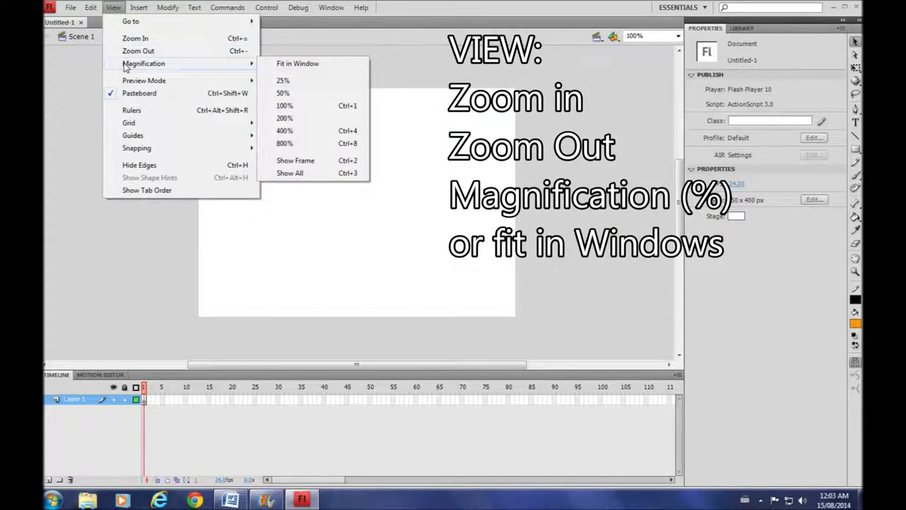
pyautogui.moveTo(147, 66)
pyautogui.click(297, 64)
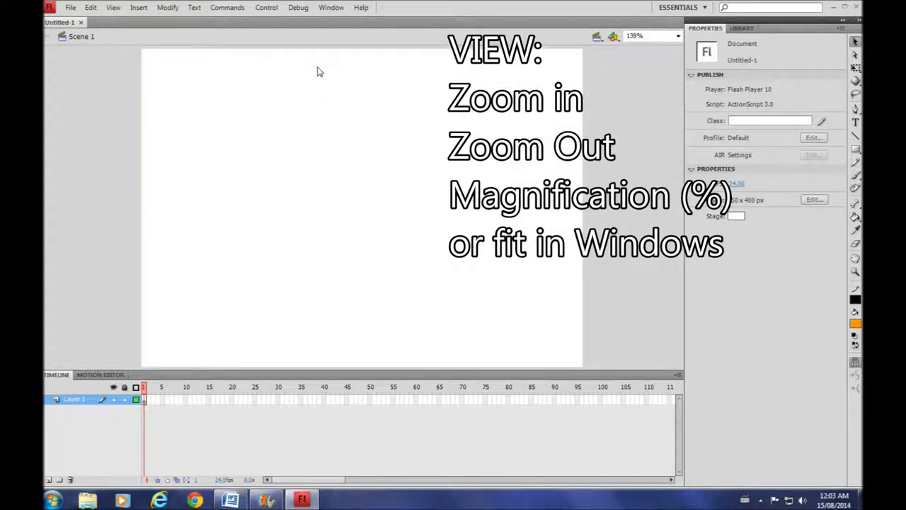
pyautogui.click(113, 8)
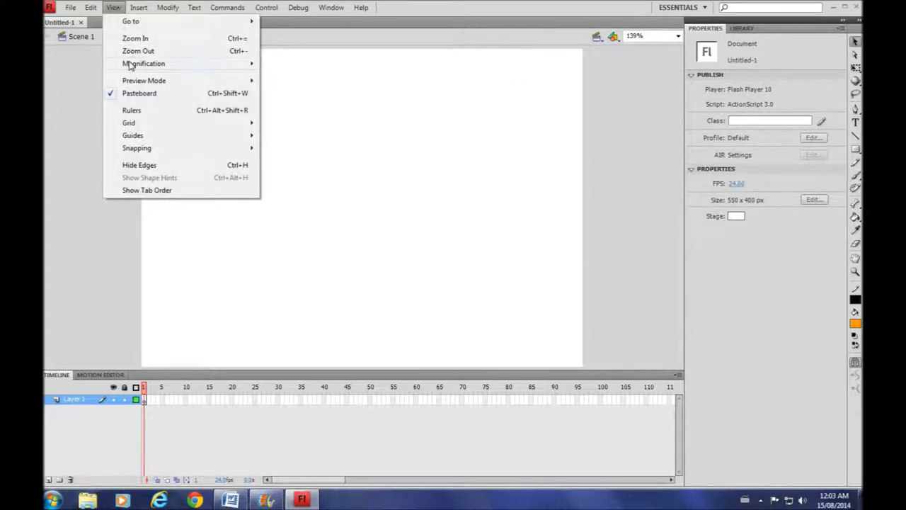
pyautogui.moveTo(142, 124)
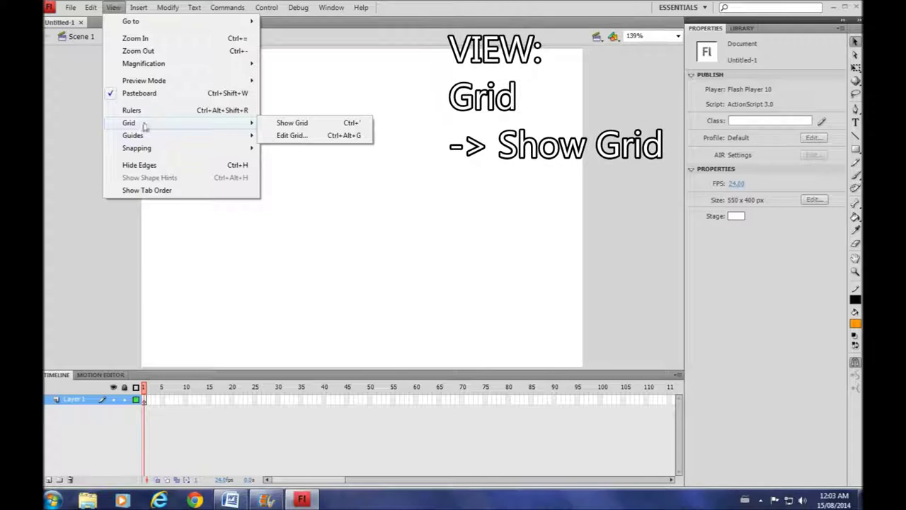
pyautogui.click(313, 129)
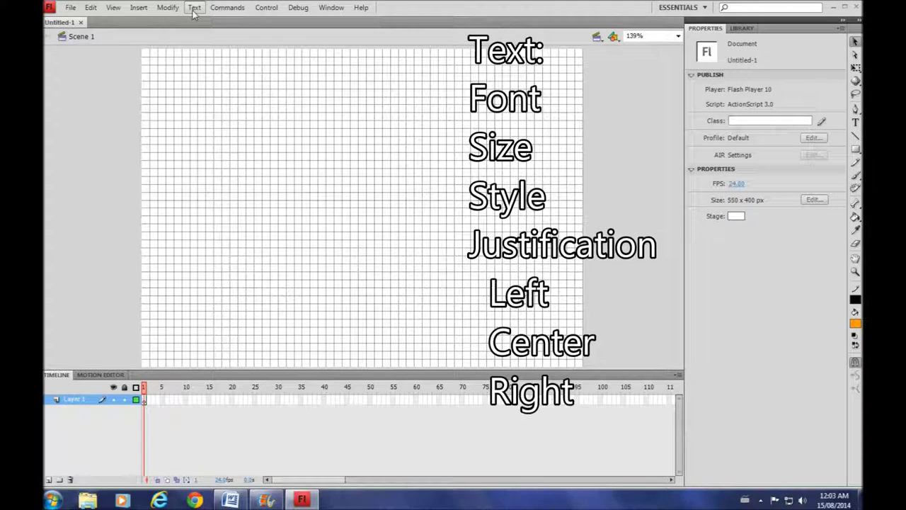
pyautogui.click(194, 8)
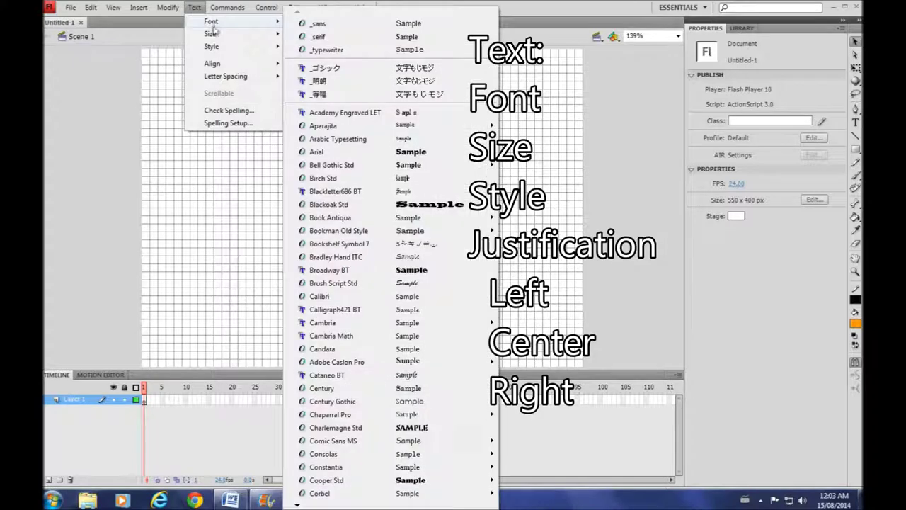
pyautogui.moveTo(214, 37)
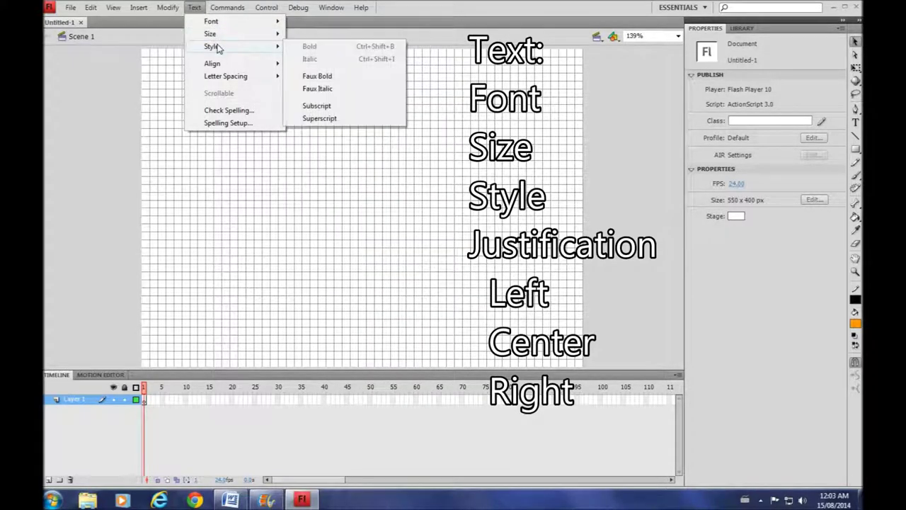
pyautogui.moveTo(221, 67)
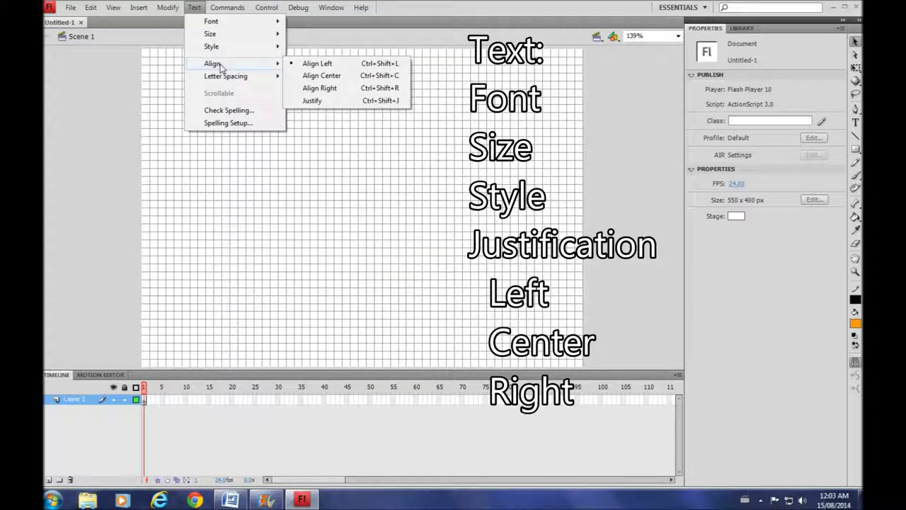
pyautogui.click(225, 8)
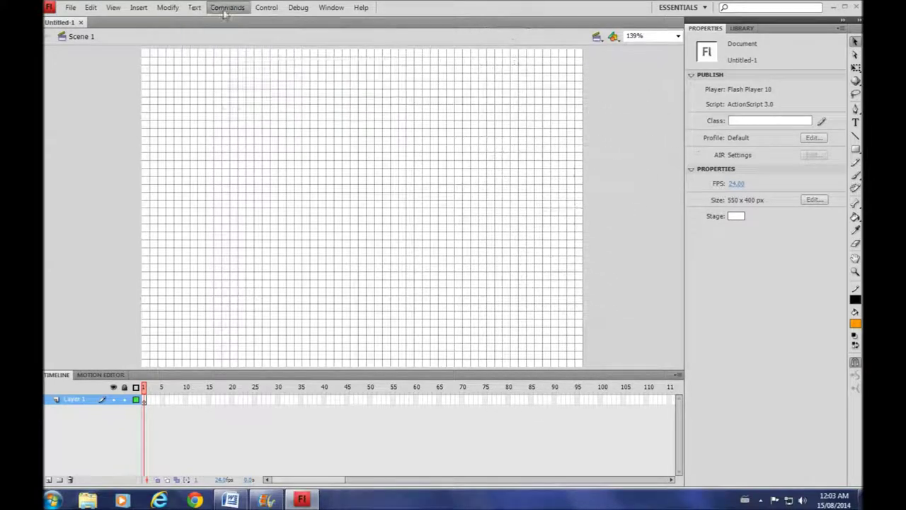
pyautogui.moveTo(260, 9)
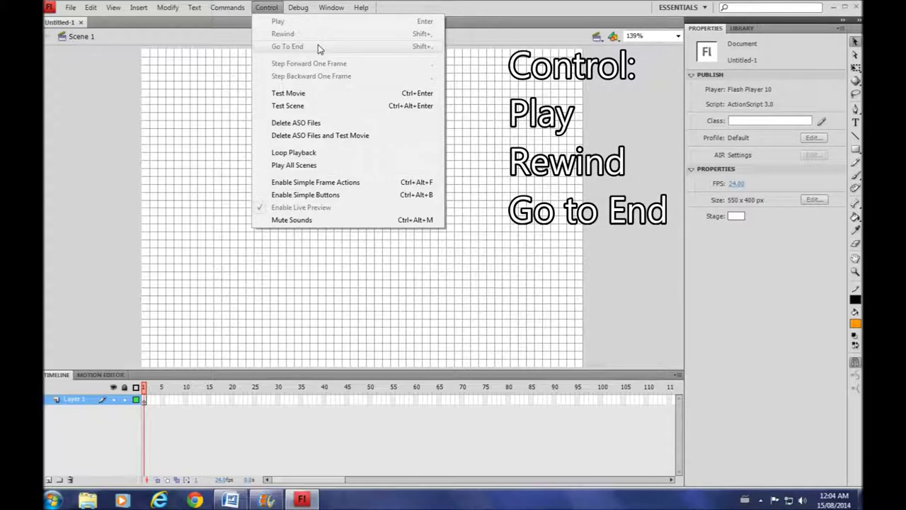
pyautogui.moveTo(363, 9)
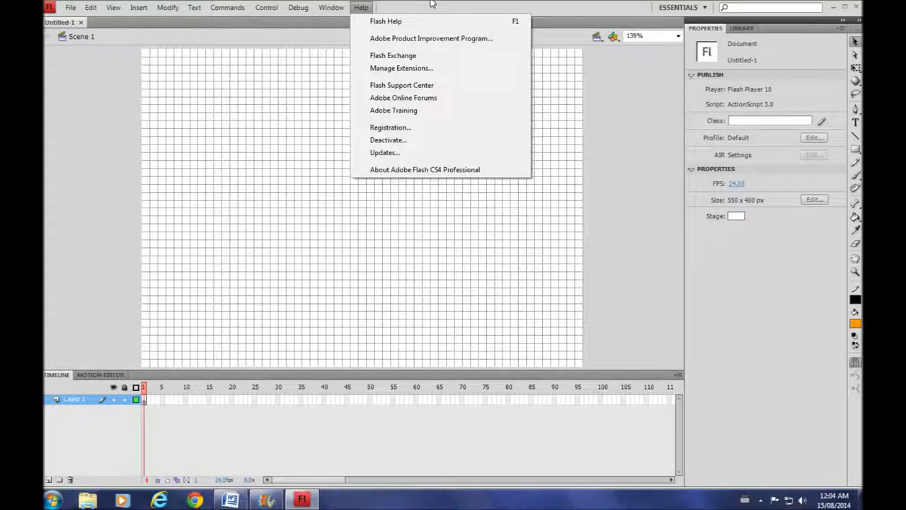
pyautogui.click(429, 5)
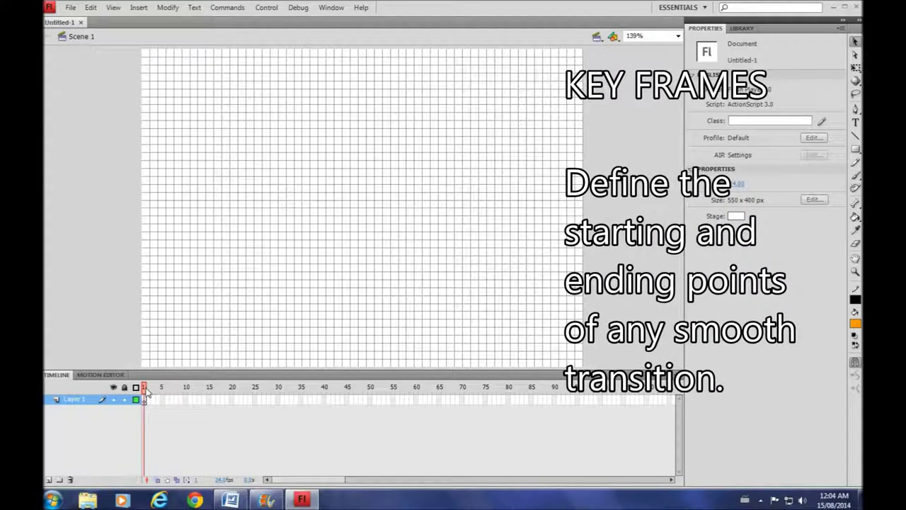
# Insert keyframes at frames 2 and 100 of Layer 1, and rewind the playhead to frame 1
pyautogui.rightClick(145, 399)
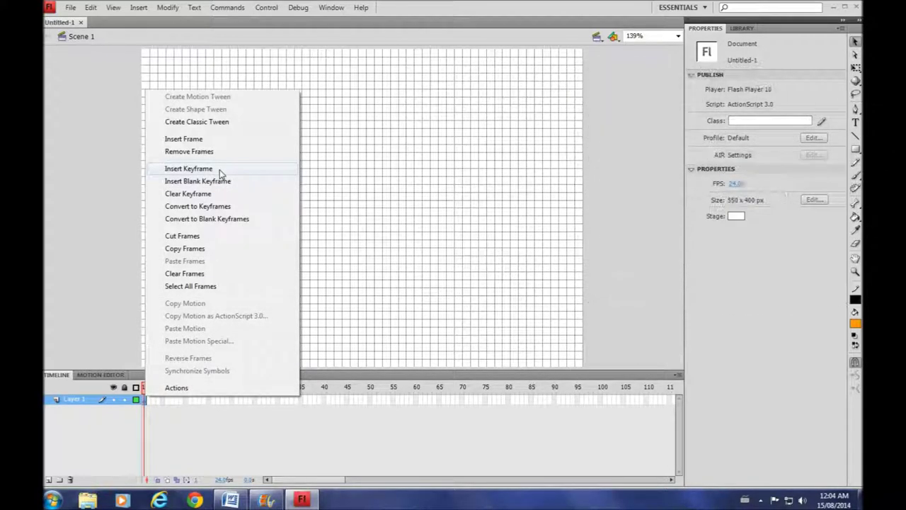
pyautogui.click(219, 169)
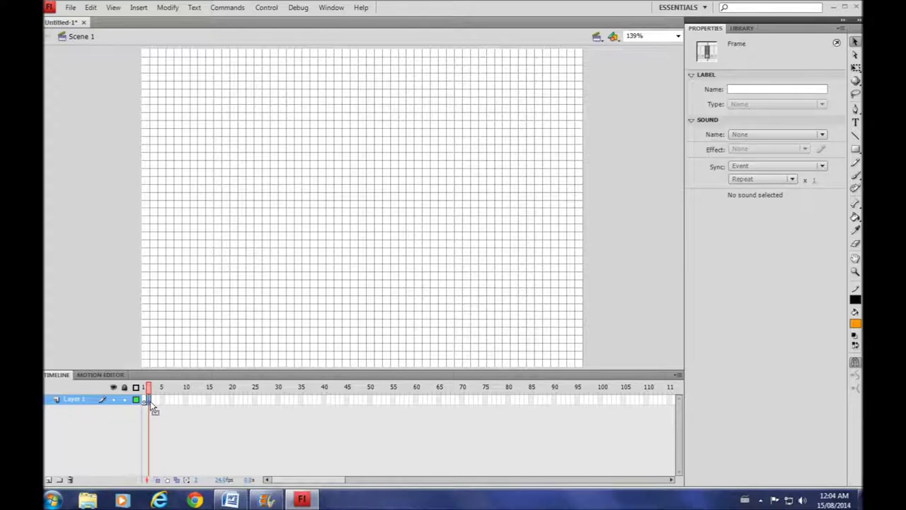
pyautogui.click(600, 401)
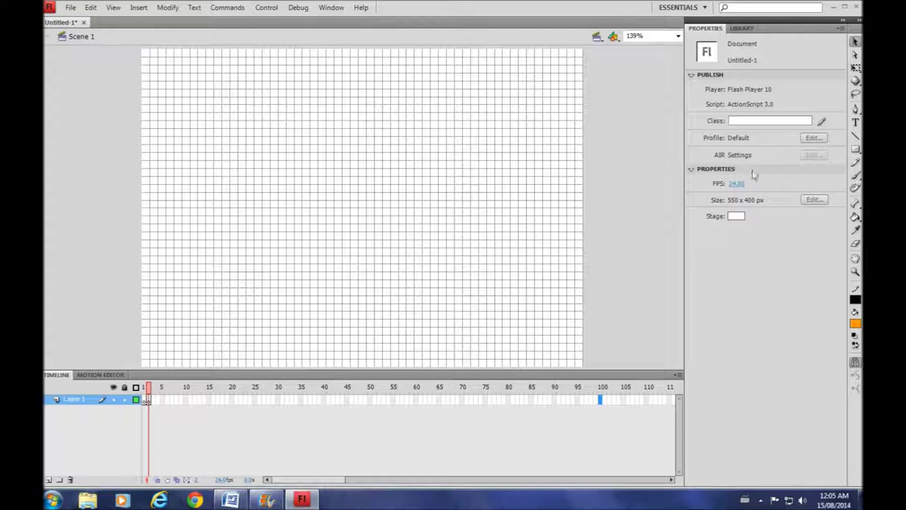
pyautogui.rightClick(600, 402)
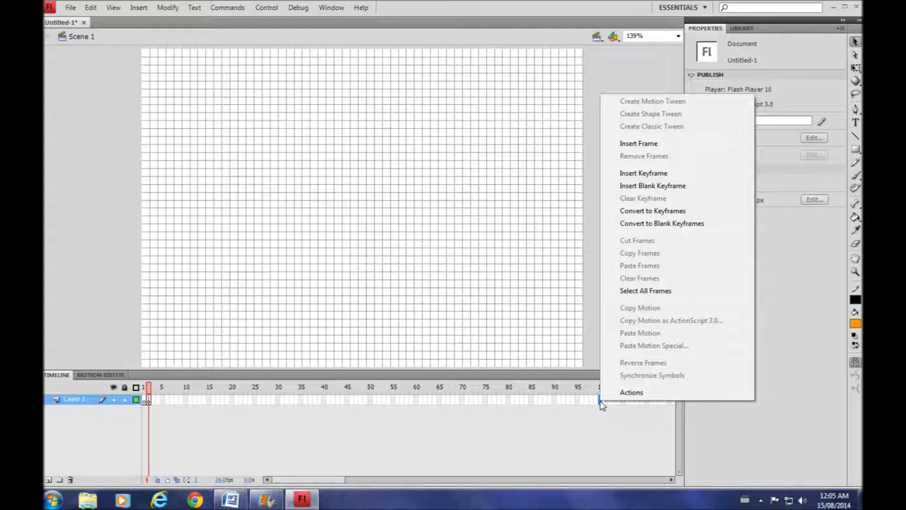
pyautogui.click(673, 173)
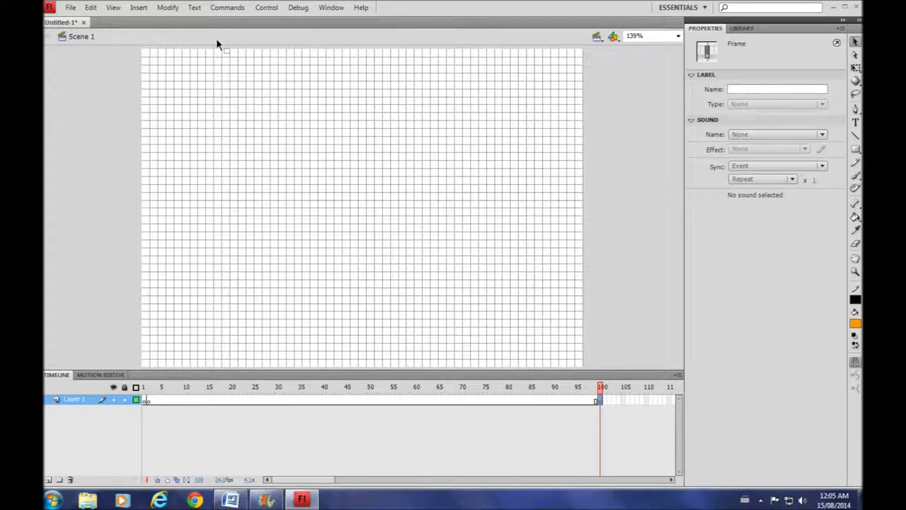
pyautogui.click(266, 8)
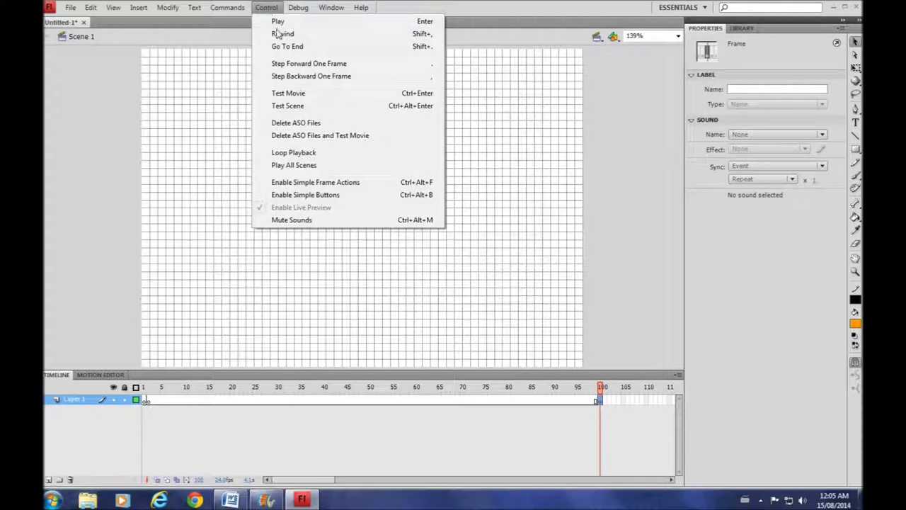
pyautogui.click(280, 35)
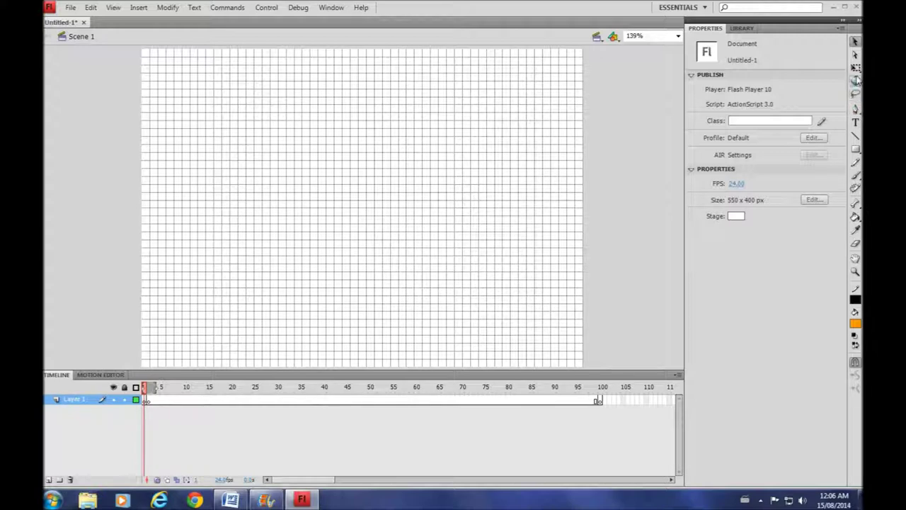
# Activate the PolyStar tool and set its shape style to star
pyautogui.click(855, 149)
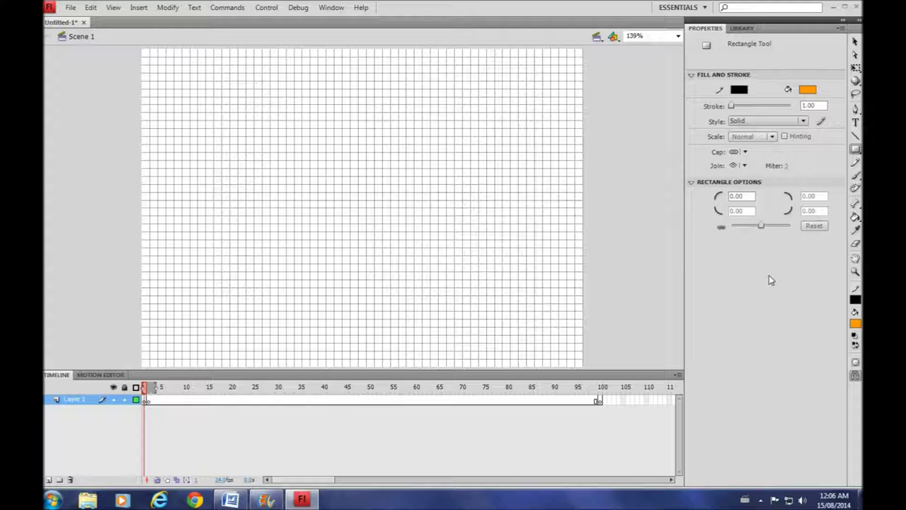
pyautogui.click(856, 150)
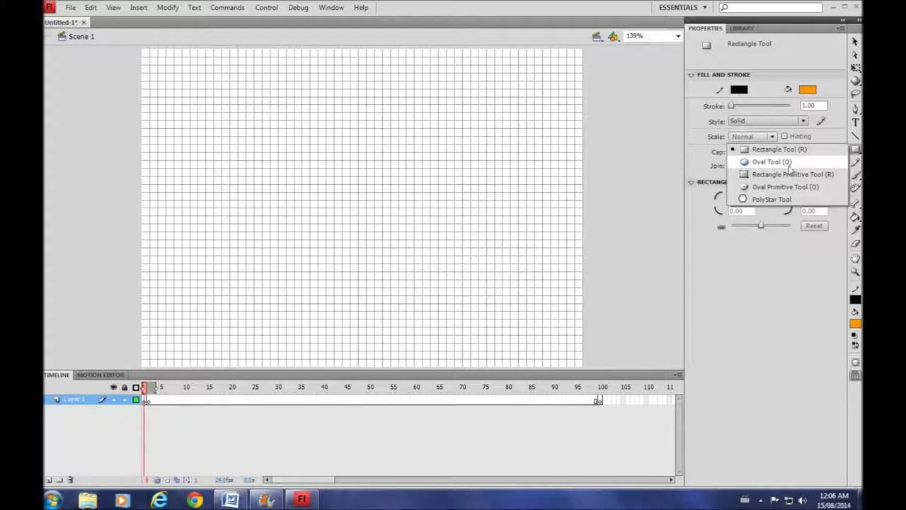
pyautogui.click(775, 199)
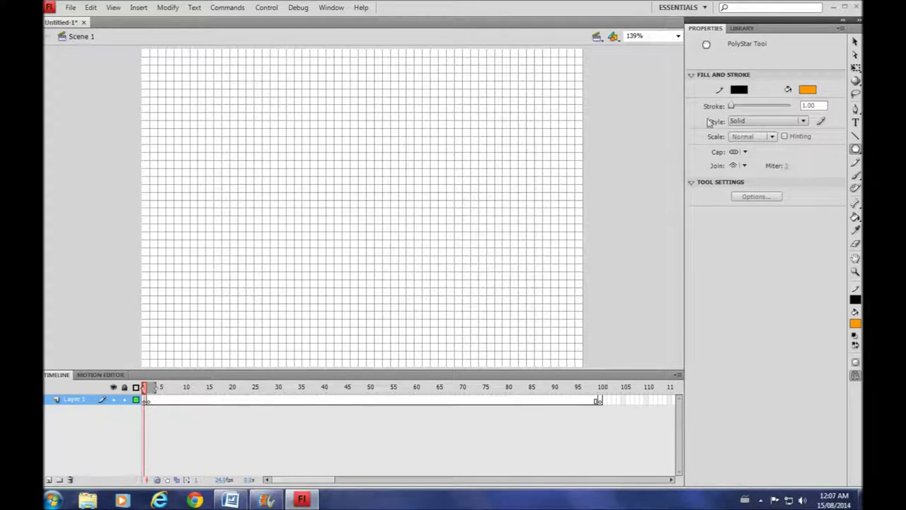
pyautogui.click(754, 198)
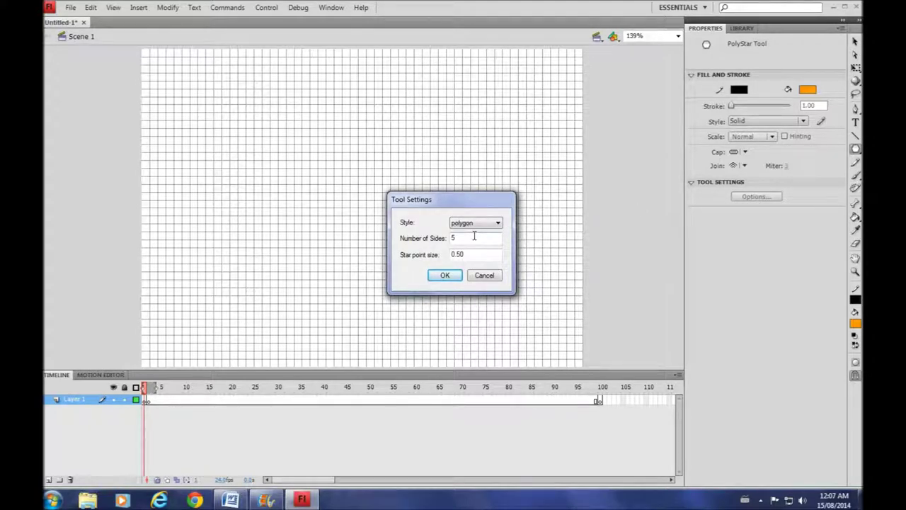
pyautogui.click(498, 224)
pyautogui.click(486, 240)
pyautogui.click(444, 276)
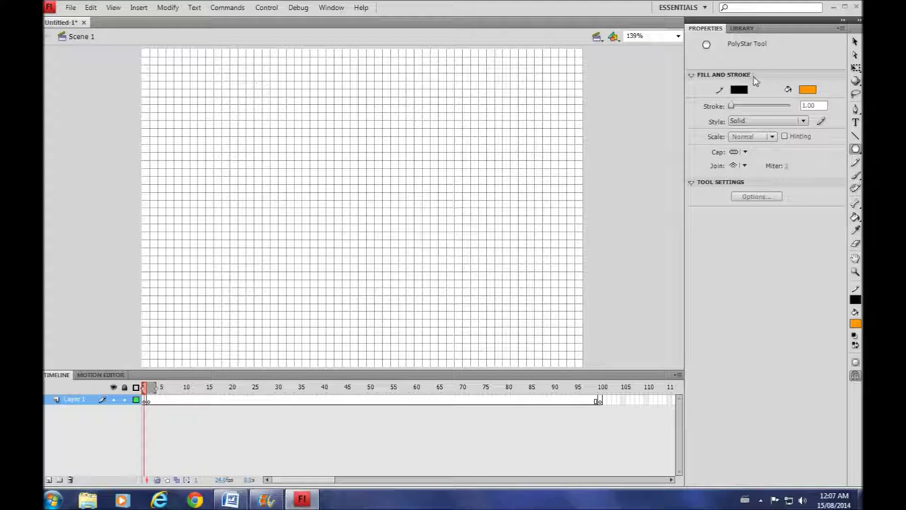
# Draw a red-filled star about 104 by 100 px in the upper-left area of the stage and play the timeline
pyautogui.click(808, 92)
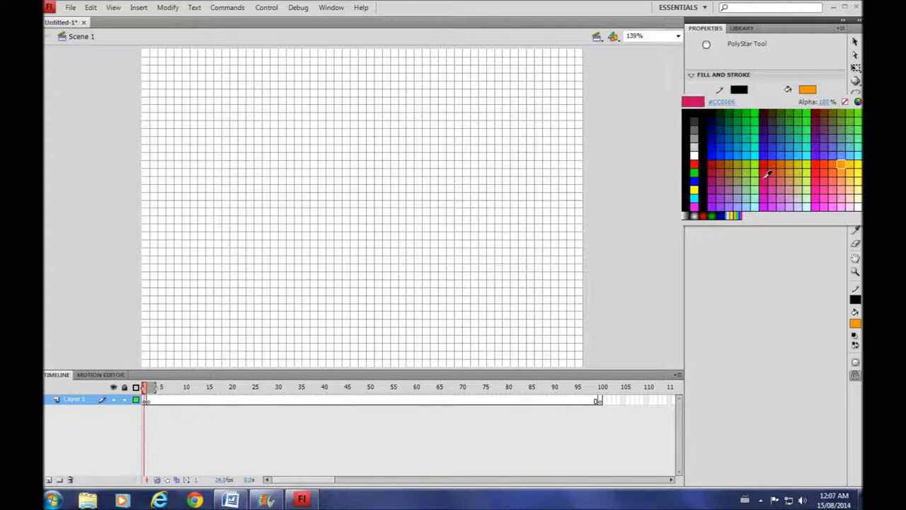
pyautogui.click(817, 166)
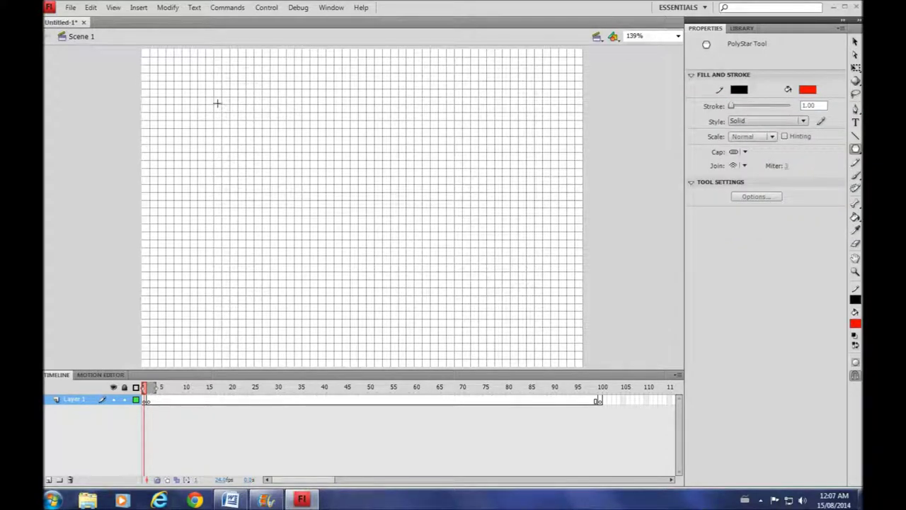
pyautogui.moveTo(217, 104)
pyautogui.mouseDown()
pyautogui.moveTo(241, 121)
pyautogui.moveTo(243, 138)
pyautogui.mouseUp()
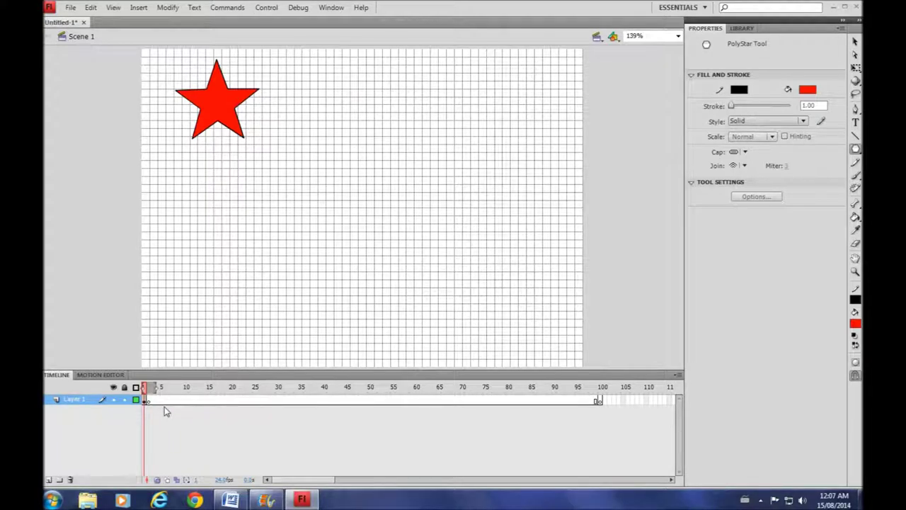
pyautogui.click(266, 7)
pyautogui.click(275, 21)
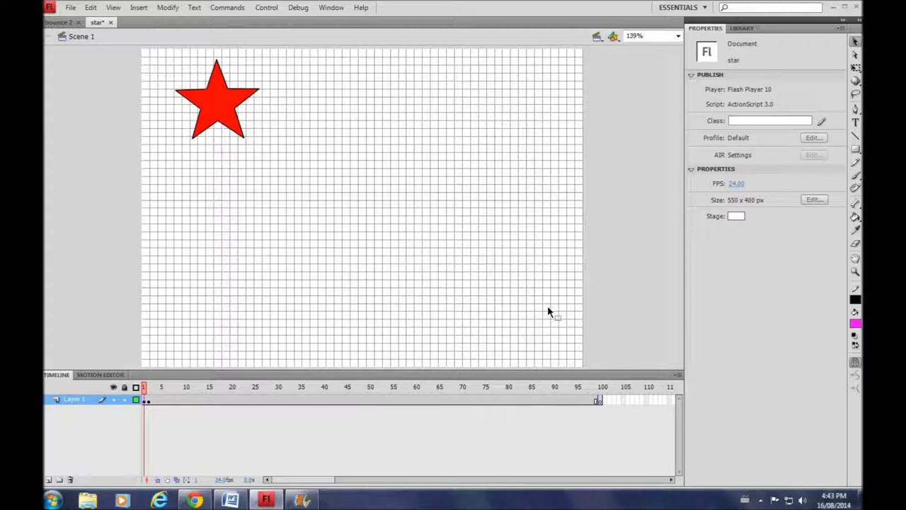
# Copy the red star on frame 1 of Layer 1
pyautogui.click(229, 110)
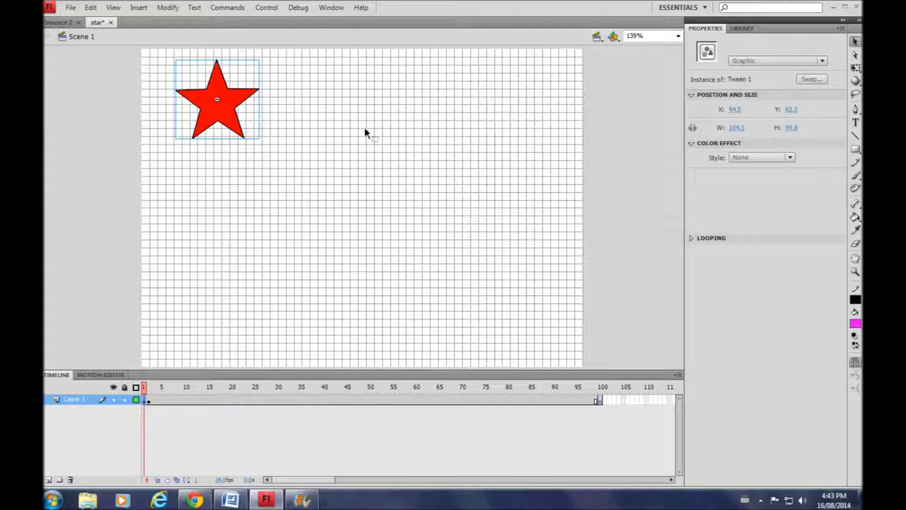
pyautogui.moveTo(274, 145); pyautogui.dragTo(154, 55)
pyautogui.rightClick(234, 97)
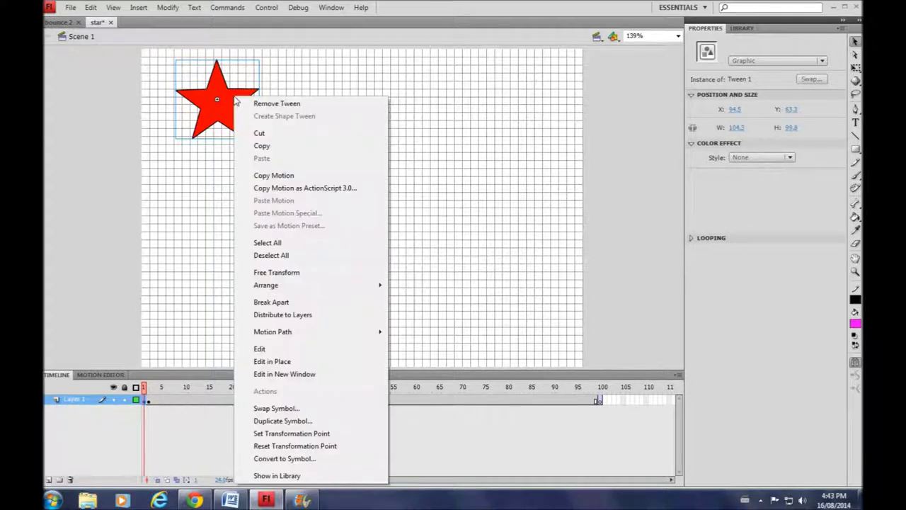
pyautogui.click(274, 149)
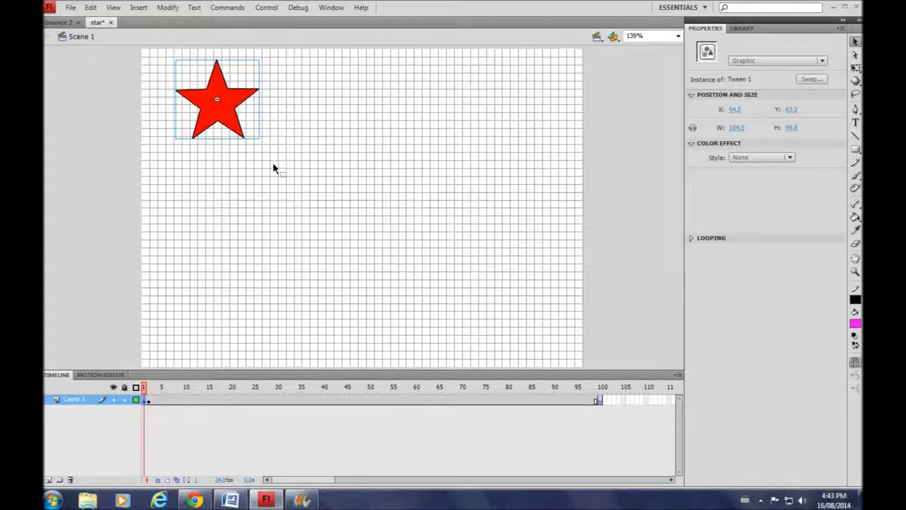
# Paste the star in place on frame 100 and move it to the lower-right area of the stage, about X 479, Y 332
pyautogui.click(601, 401)
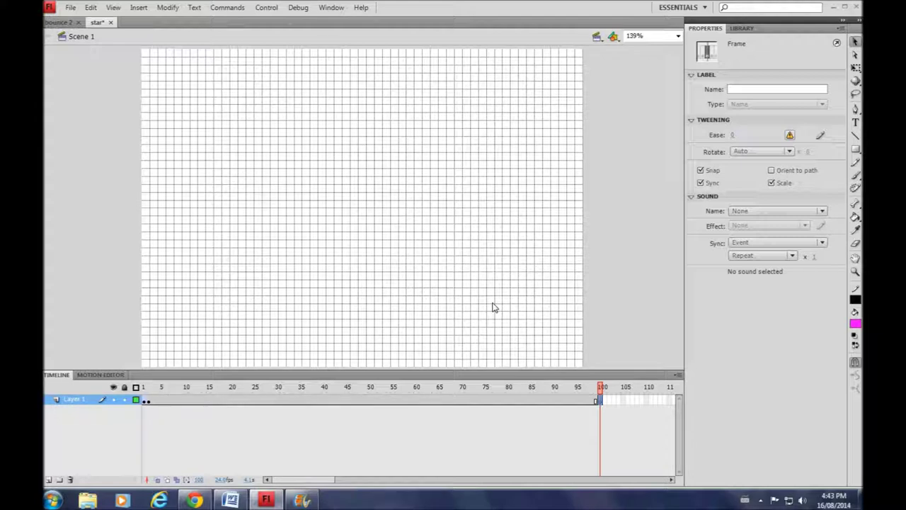
pyautogui.click(91, 8)
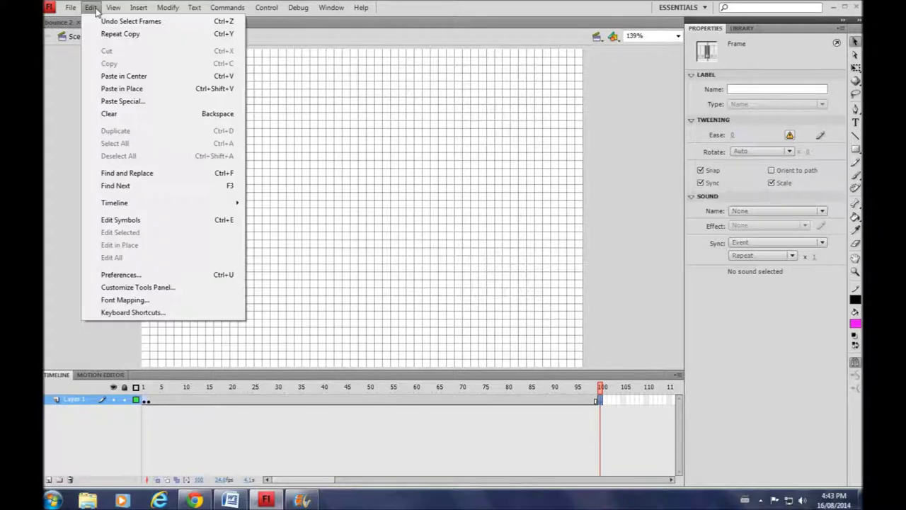
pyautogui.click(146, 90)
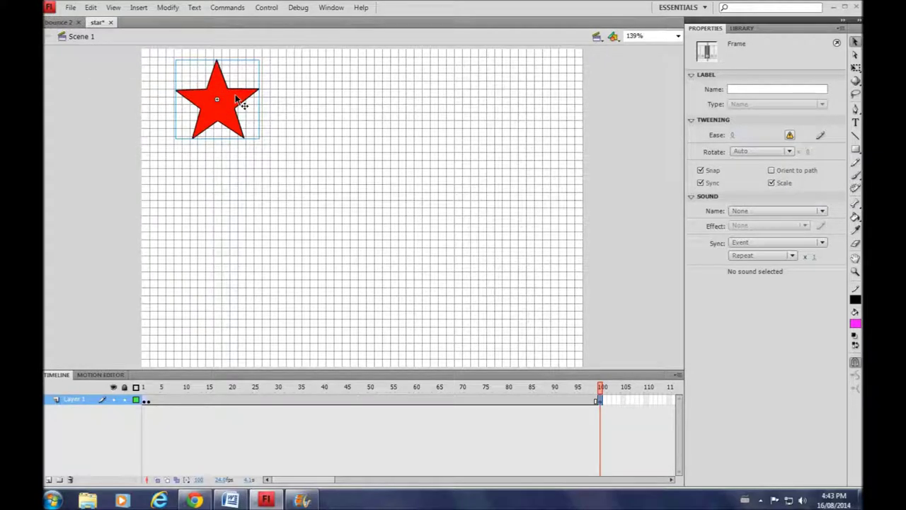
pyautogui.moveTo(238, 99); pyautogui.dragTo(544, 308)
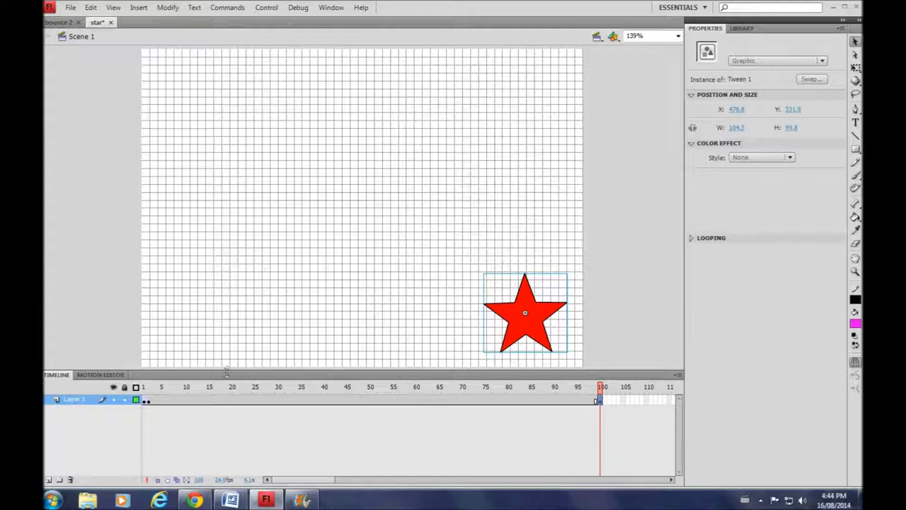
# Examine the star's position on frame 1, several in-between frames and frame 100 of Layer 1
pyautogui.click(143, 387)
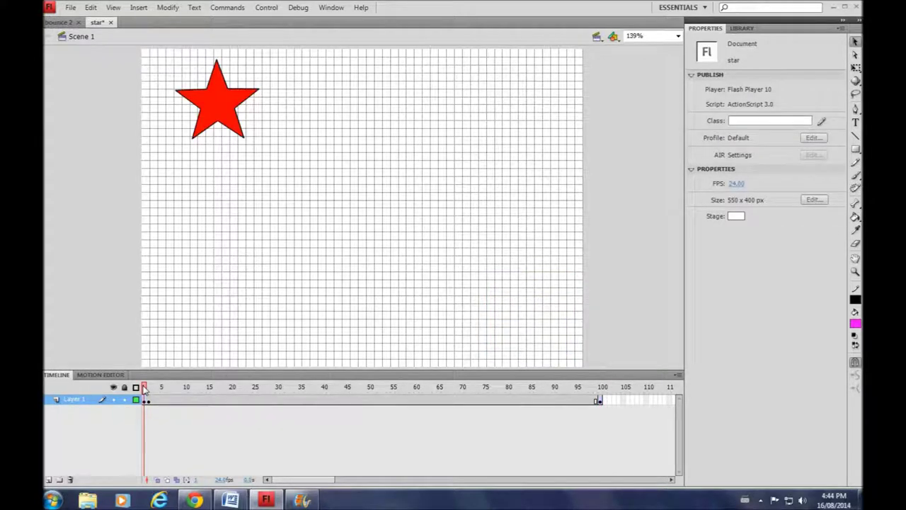
pyautogui.click(308, 404)
pyautogui.click(370, 401)
pyautogui.click(425, 404)
pyautogui.click(465, 403)
pyautogui.click(505, 404)
pyautogui.click(545, 403)
pyautogui.click(599, 401)
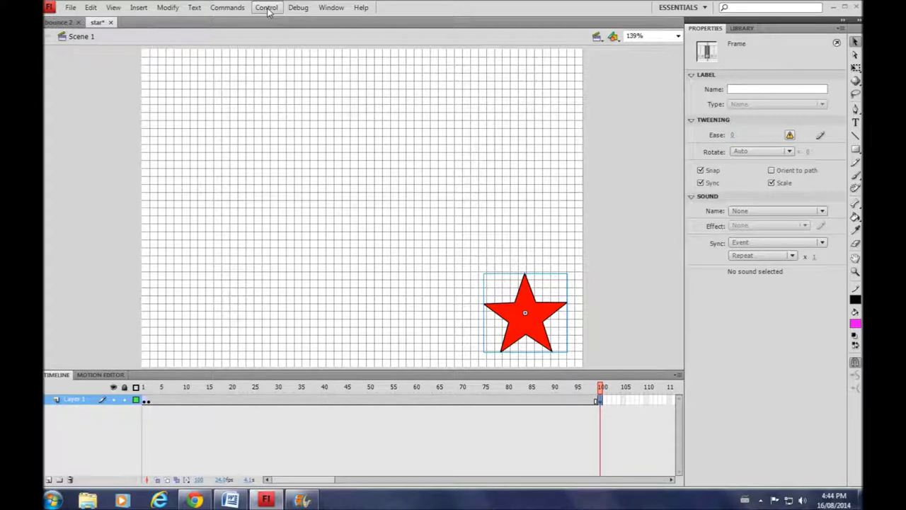
# Rewind the timeline to frame 1 and play the untweened animation
pyautogui.click(267, 8)
pyautogui.click(280, 34)
pyautogui.click(267, 7)
pyautogui.click(277, 22)
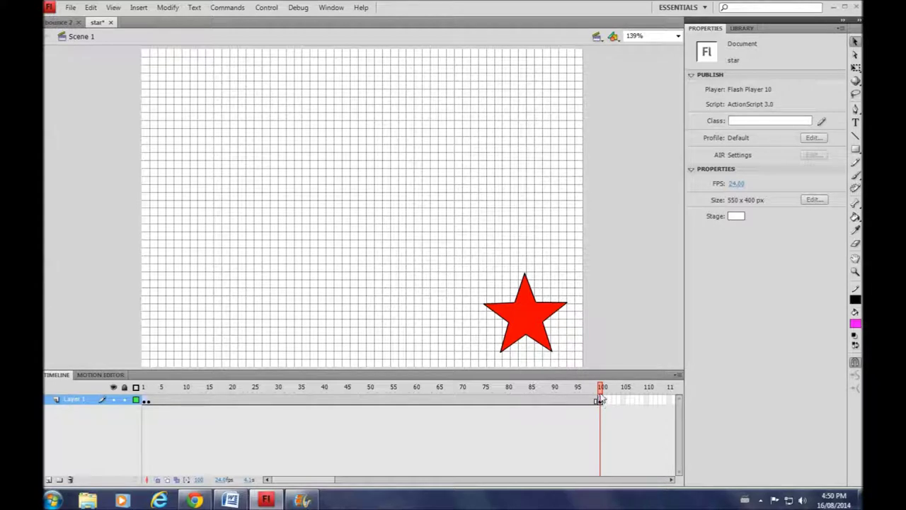
# Apply a classic tween to frames 1 to 100 of Layer 1 and play the animation
pyautogui.moveTo(600, 390); pyautogui.dragTo(138, 400)
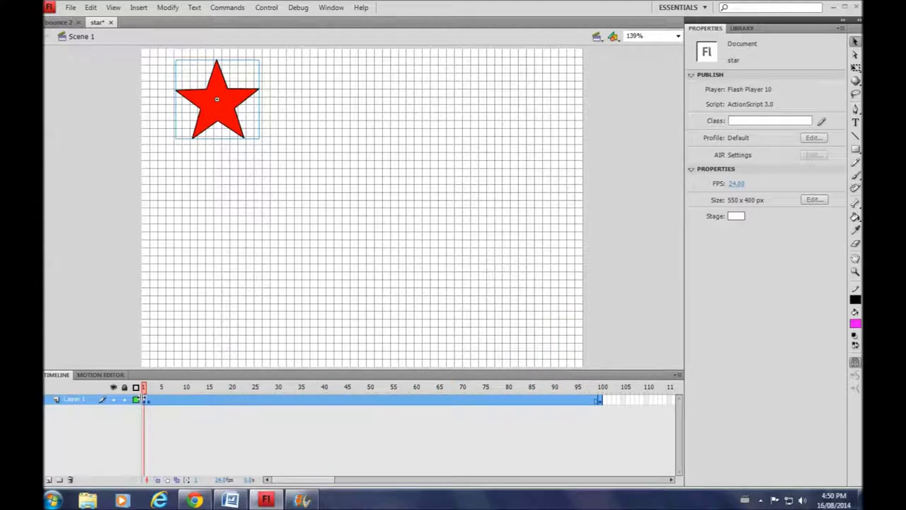
pyautogui.click(139, 9)
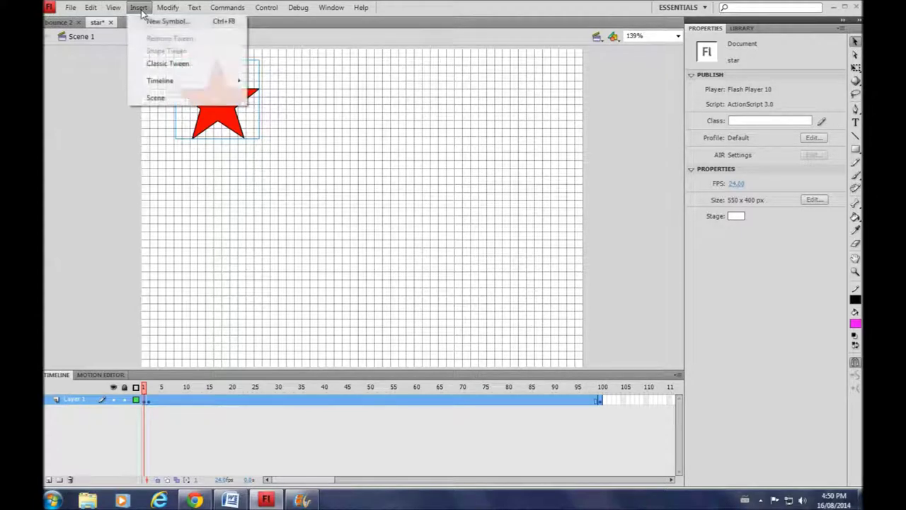
pyautogui.click(170, 65)
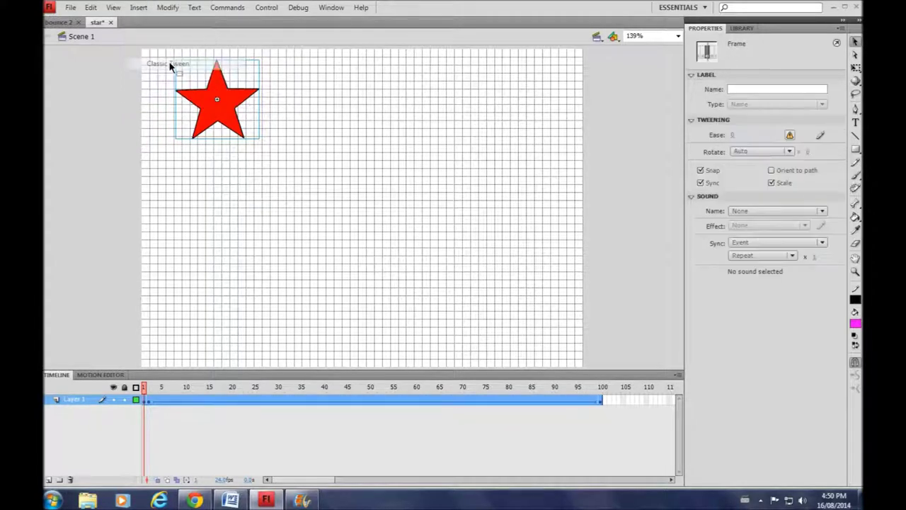
pyautogui.click(363, 415)
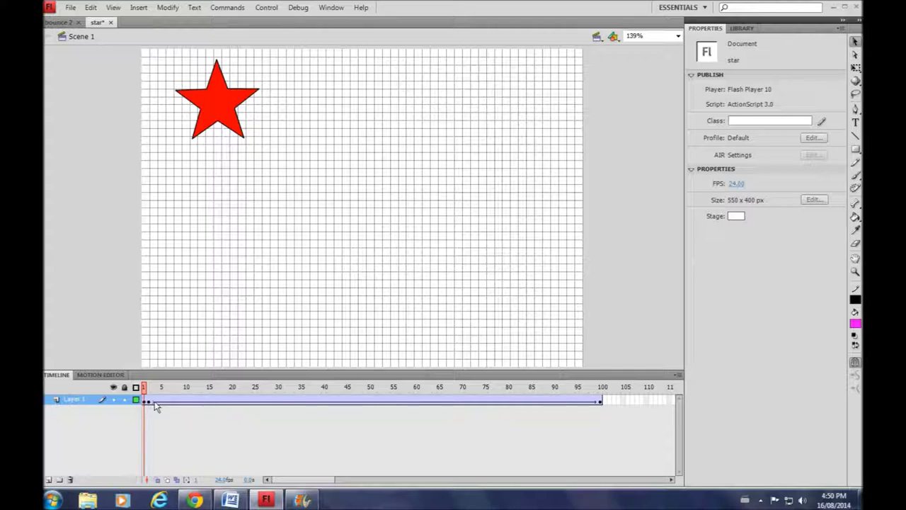
pyautogui.click(269, 8)
pyautogui.click(291, 22)
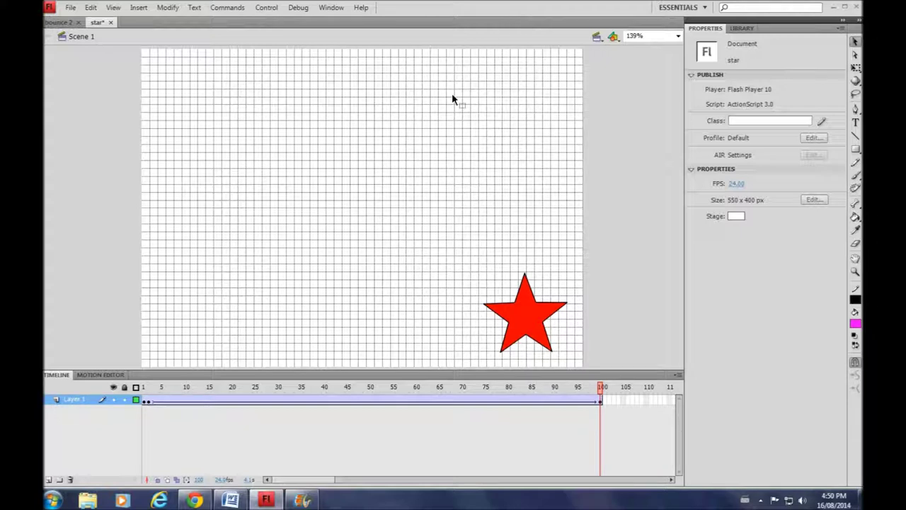
# Move the star straight down at frame 51 to about X 274, Y 327, and play the timeline
pyautogui.click(374, 395)
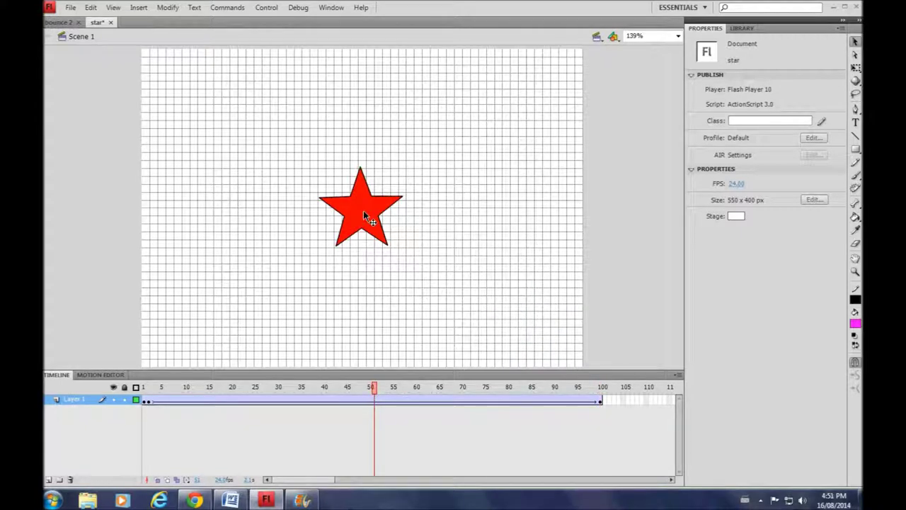
pyautogui.moveTo(364, 211); pyautogui.dragTo(363, 313)
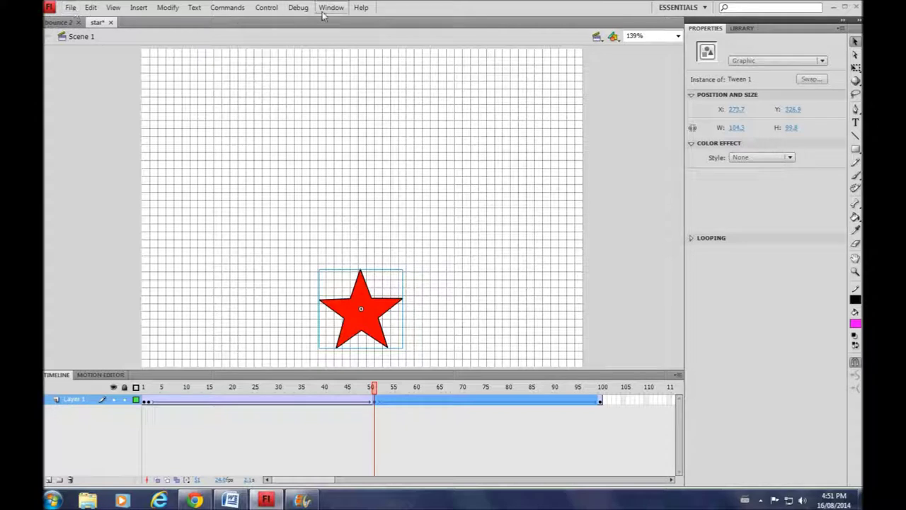
pyautogui.click(264, 7)
pyautogui.click(276, 23)
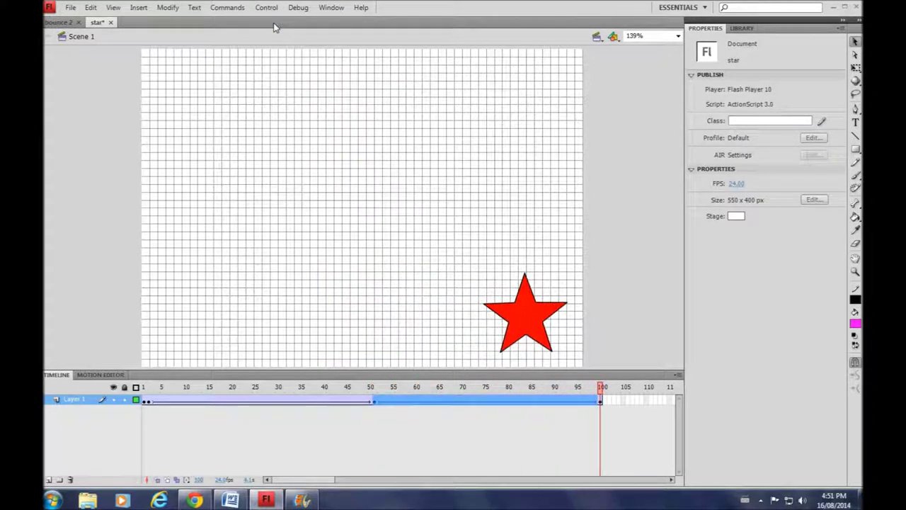
# Rewind to frame 1 and play the star's changed path through frame 51
pyautogui.click(266, 7)
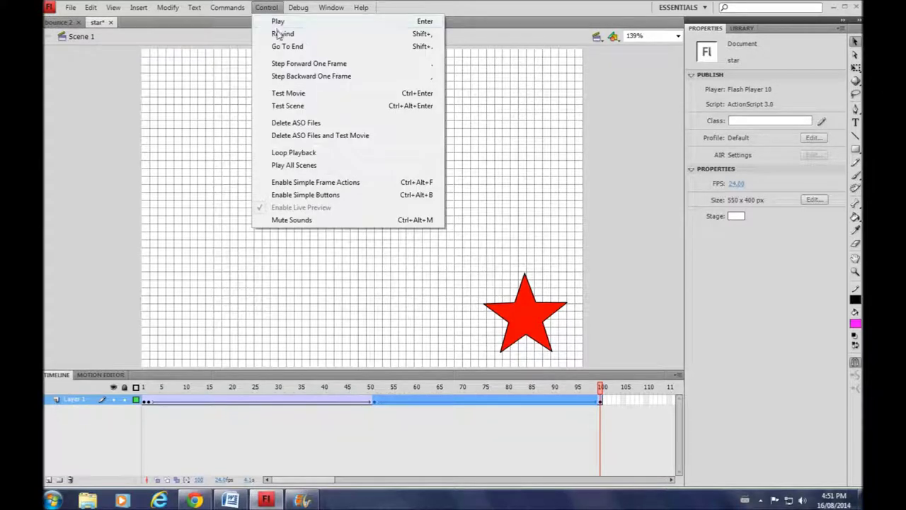
pyautogui.click(280, 33)
pyautogui.click(267, 8)
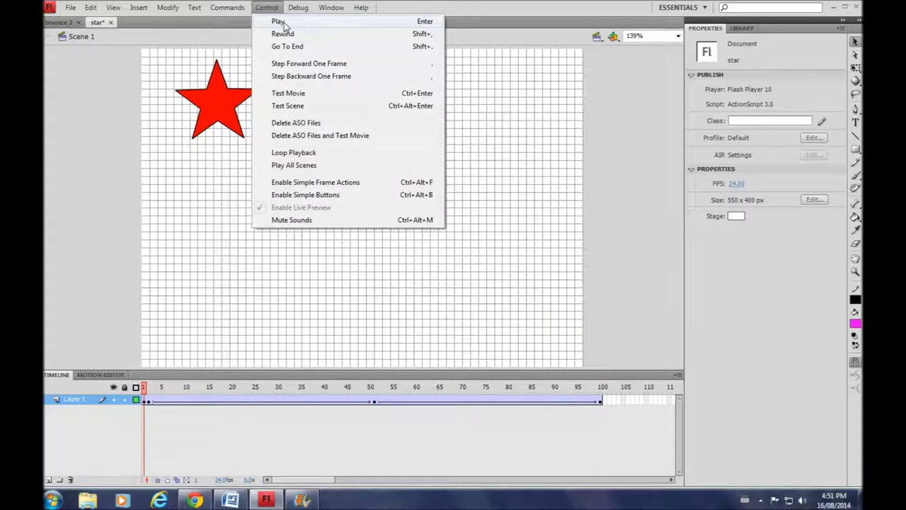
pyautogui.click(284, 22)
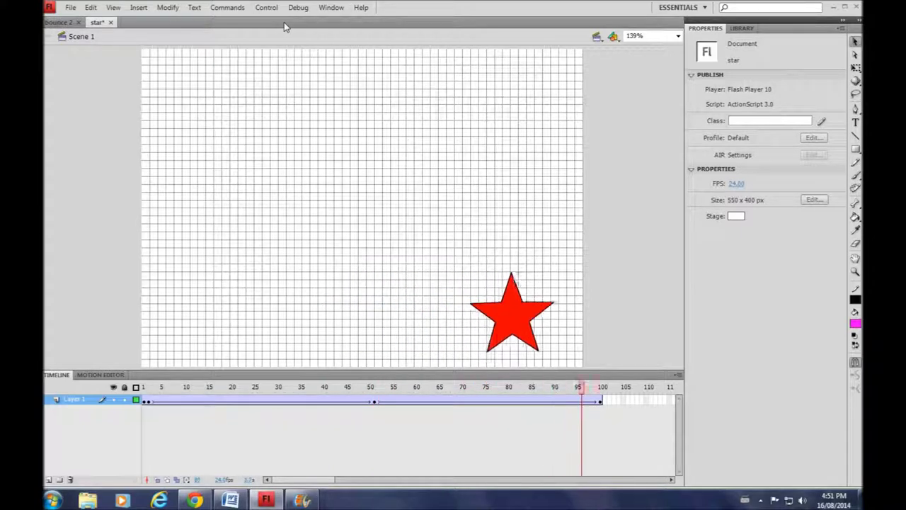
# Move the star up at frame 51 to about X 264, Y 162, and preview the result with Test Movie
pyautogui.click(374, 401)
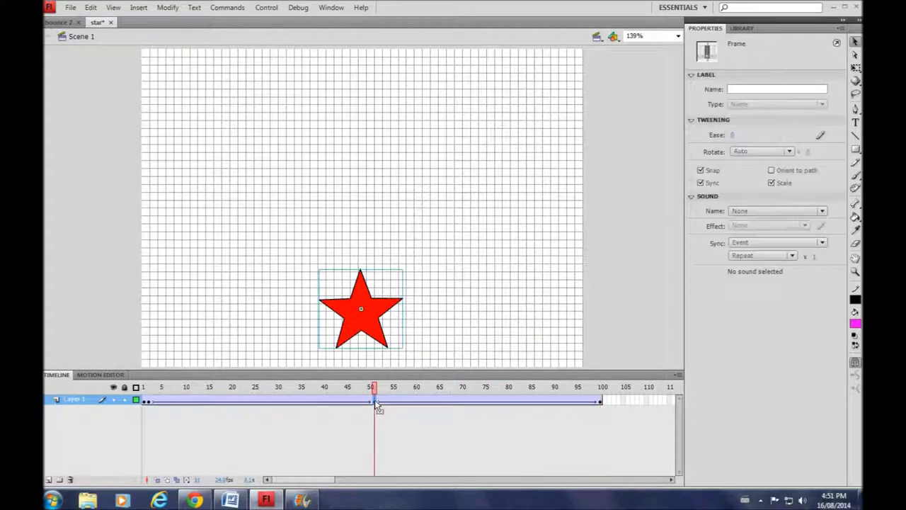
pyautogui.moveTo(359, 320); pyautogui.dragTo(354, 192)
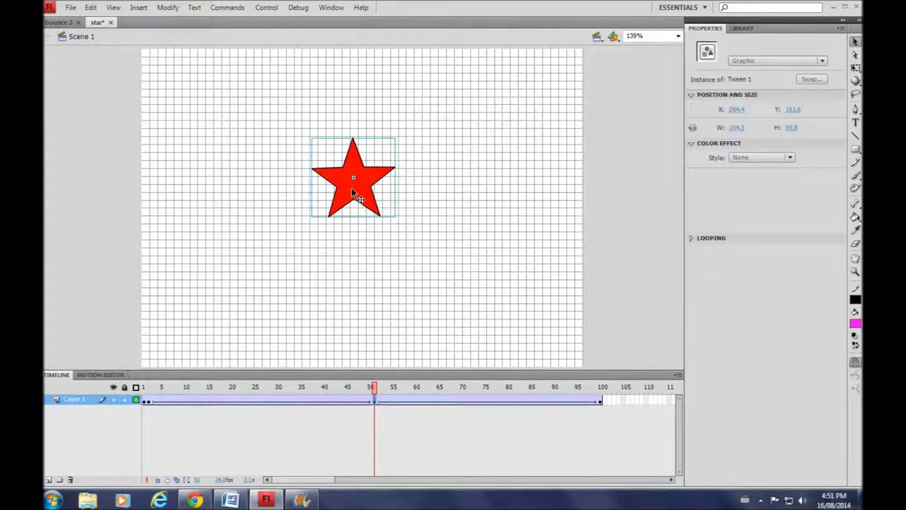
pyautogui.click(268, 7)
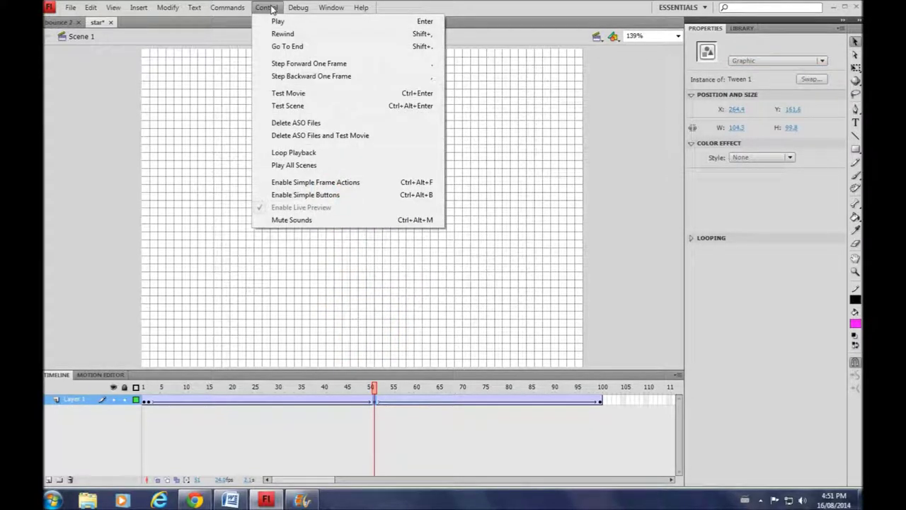
pyautogui.click(305, 94)
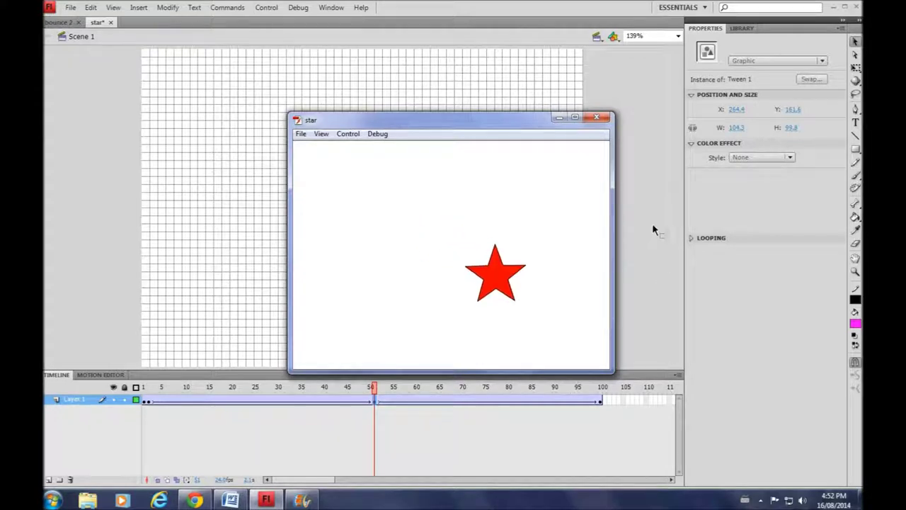
pyautogui.click(597, 119)
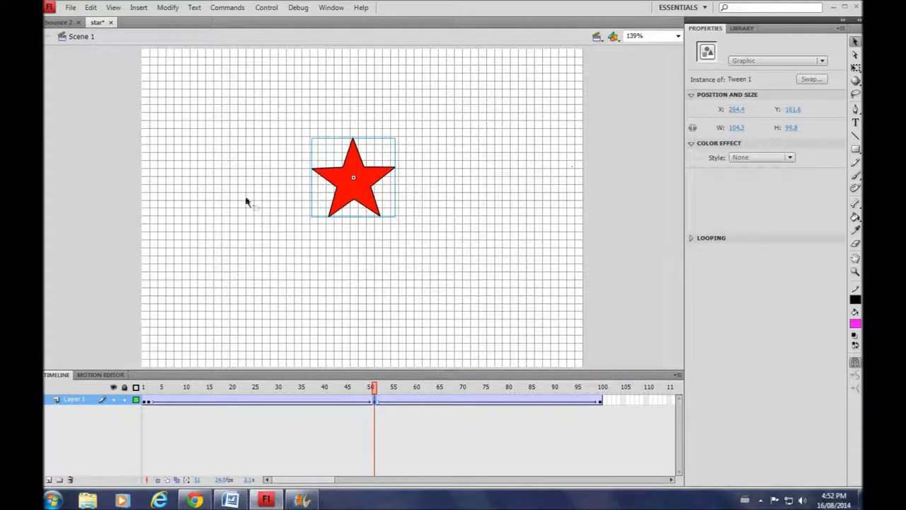
# Nudge the star slightly up at frame 23 to about X 153, Y 100, and at frame 12 to about X 109, Y 76
pyautogui.click(246, 395)
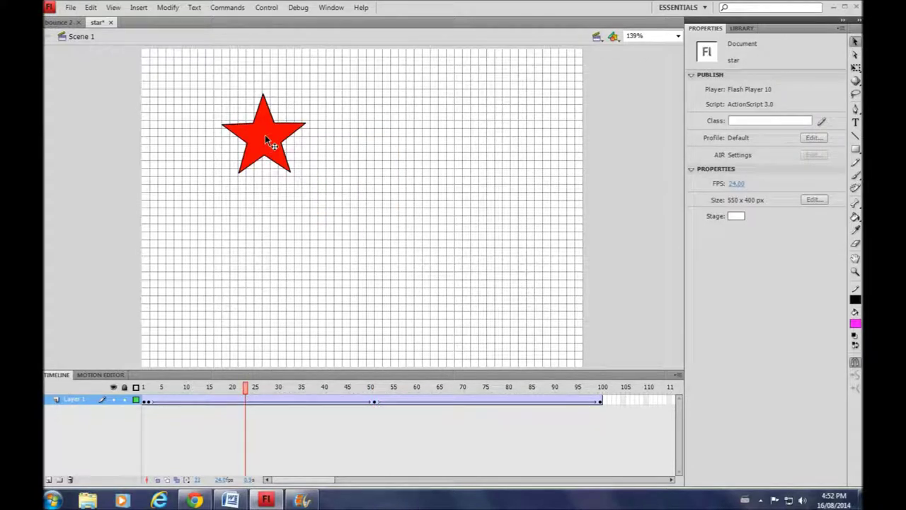
pyautogui.moveTo(265, 136); pyautogui.dragTo(267, 130)
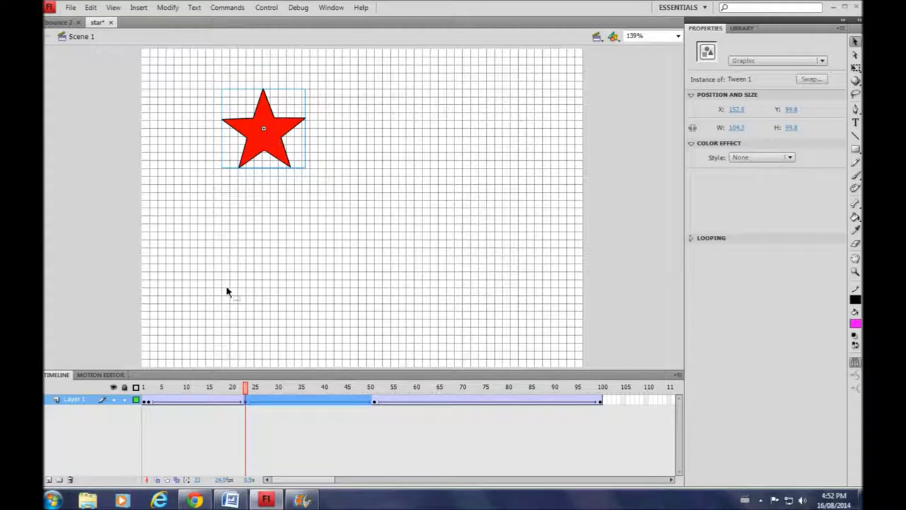
pyautogui.click(195, 395)
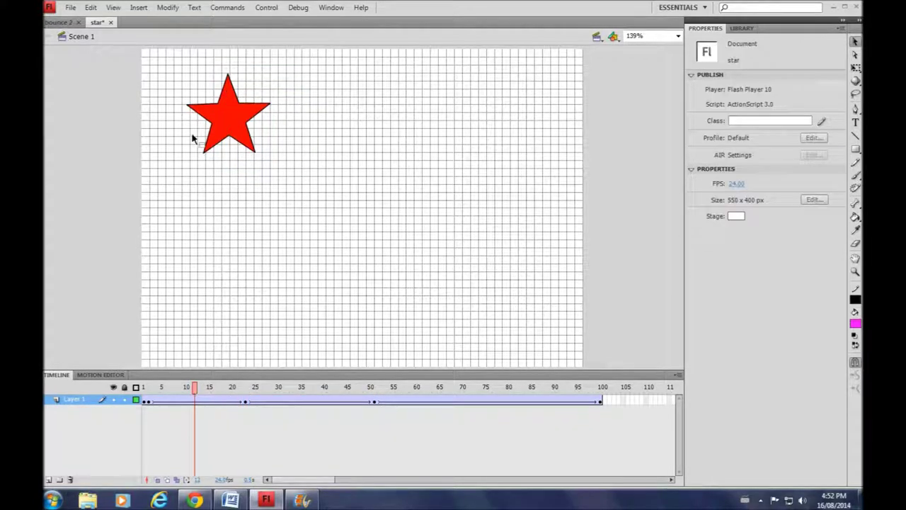
pyautogui.moveTo(214, 111); pyautogui.dragTo(215, 105)
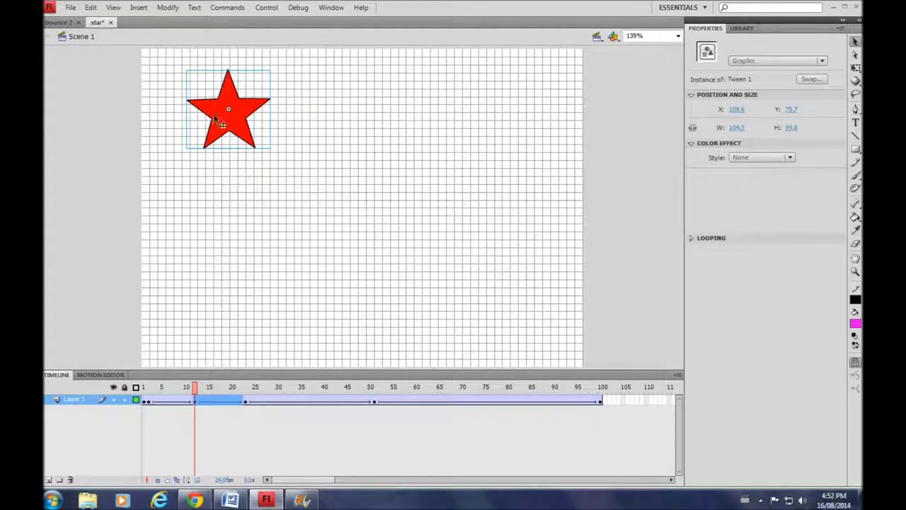
# Nudge the star slightly down at frame 60 to about X 304, Y 197, and slightly down at frame 70
pyautogui.click(417, 402)
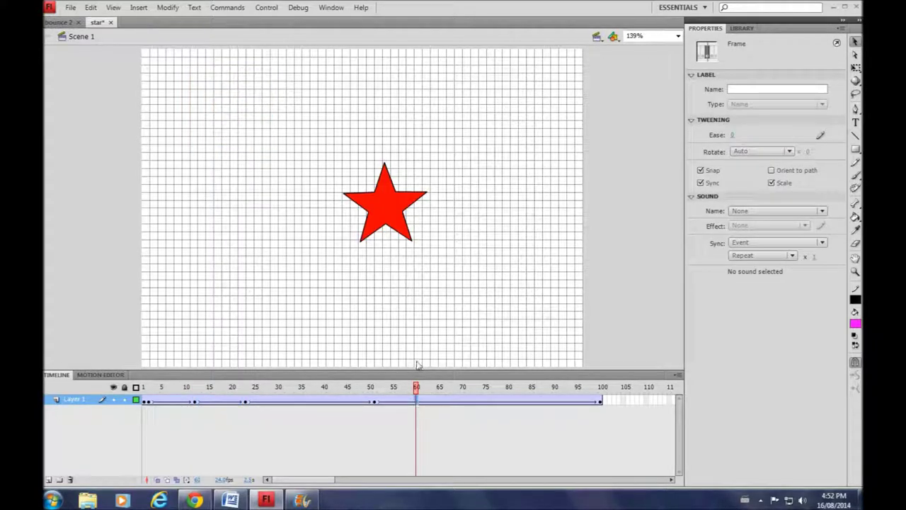
pyautogui.click(382, 203)
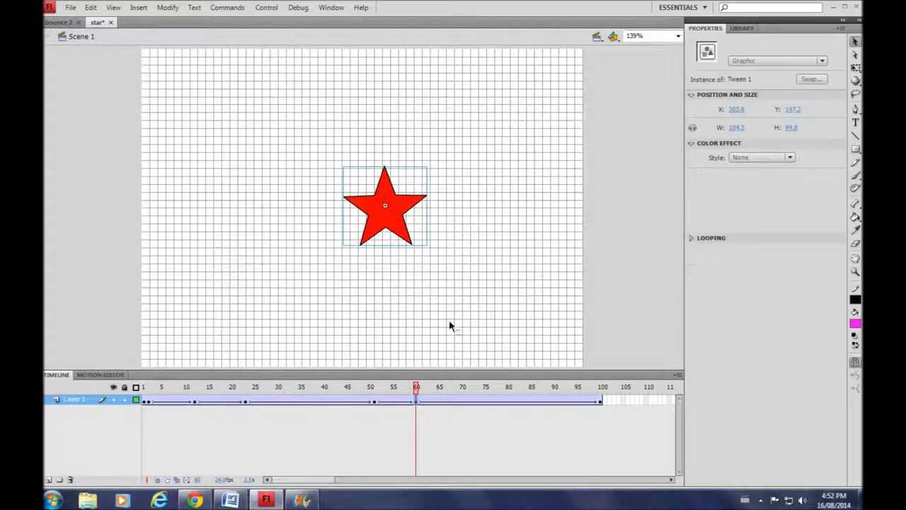
pyautogui.click(462, 401)
pyautogui.moveTo(427, 256); pyautogui.dragTo(428, 263)
# Nudge the star slightly down at frame 81 to about X 396, Y 279, and at frame 92 to about X 444, Y 316
pyautogui.click(511, 400)
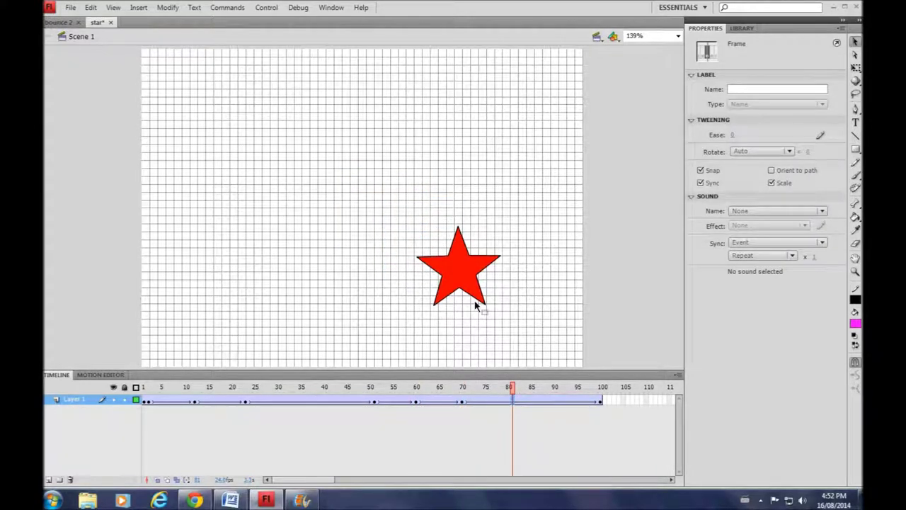
pyautogui.moveTo(473, 309); pyautogui.dragTo(513, 337)
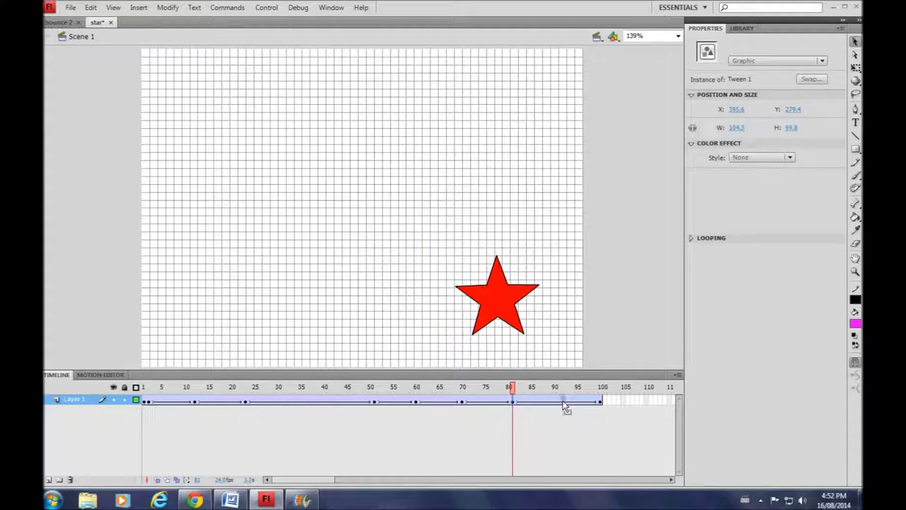
pyautogui.click(564, 402)
pyautogui.click(514, 325)
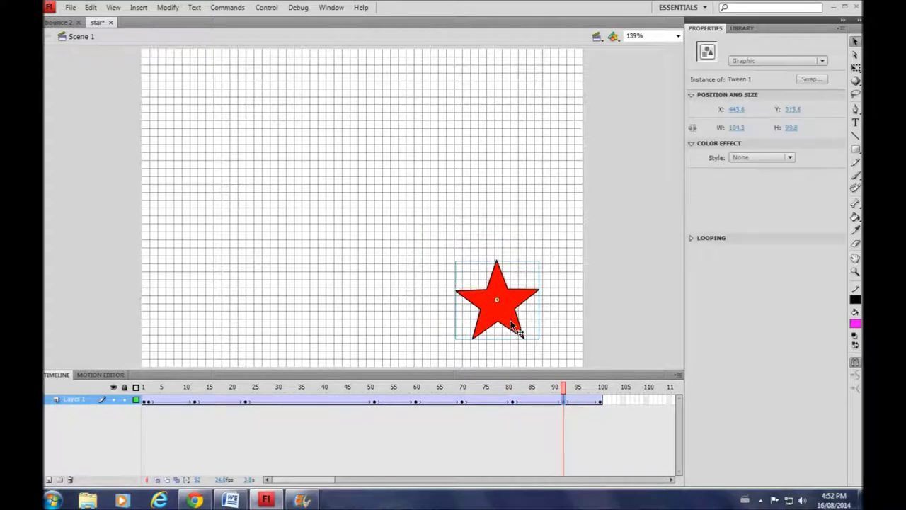
# Move the star at frame 100 into the stage's lower-right corner, to about X 498, Y 345
pyautogui.click(601, 407)
pyautogui.moveTo(541, 330); pyautogui.dragTo(563, 348)
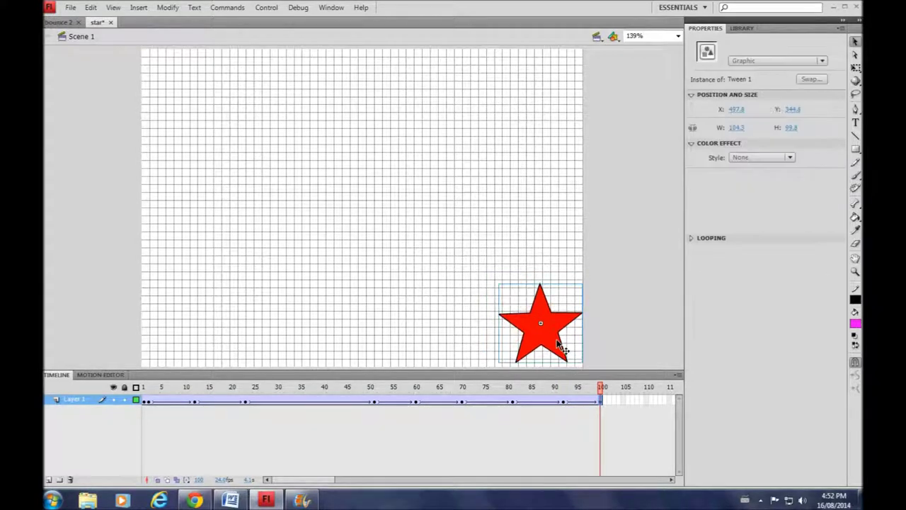
# Nudge the star slightly up and left at frame 2 to about X 60, Y 55, and shift it up and left at frame 1
pyautogui.click(149, 403)
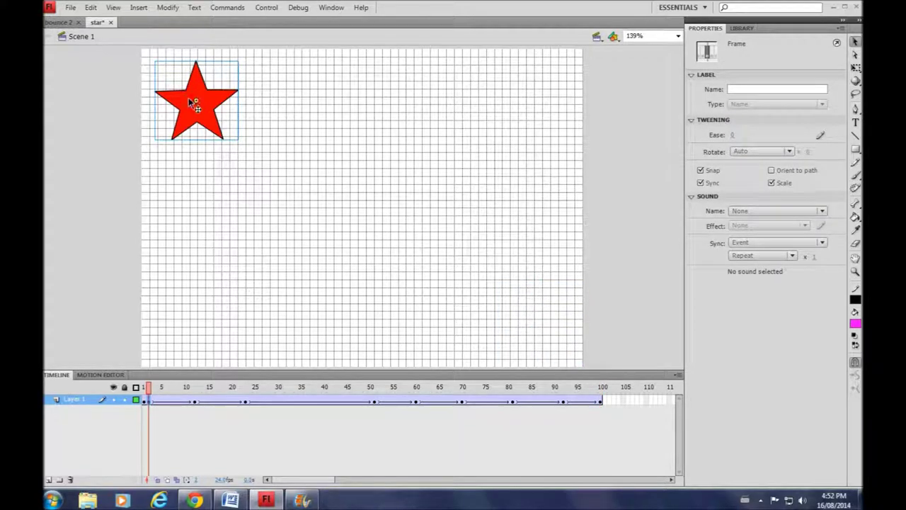
pyautogui.moveTo(188, 102)
pyautogui.mouseDown()
pyautogui.moveTo(177, 88)
pyautogui.moveTo(182, 95)
pyautogui.mouseUp()
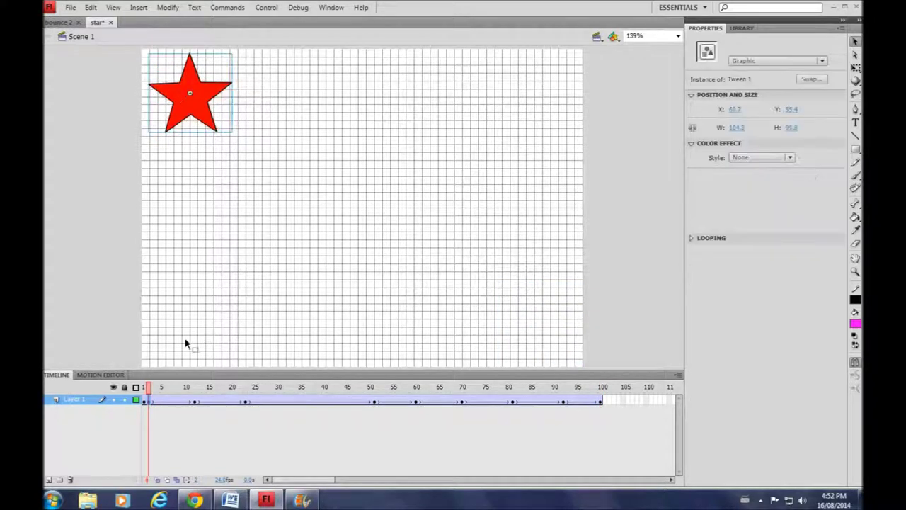
pyautogui.click(146, 401)
pyautogui.moveTo(219, 116); pyautogui.dragTo(185, 107)
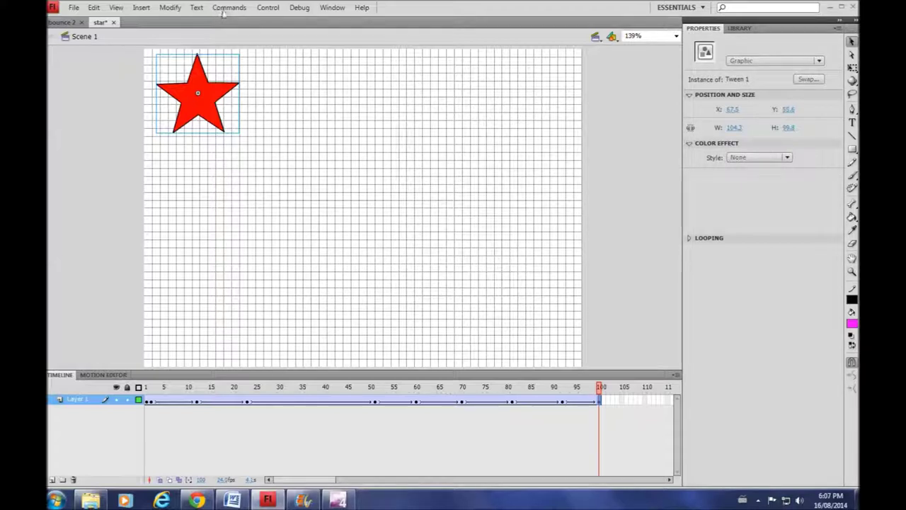
# Play the animation on the timeline, and compare the star's position at the frame 92 and frame 100 keyframes
pyautogui.click(267, 8)
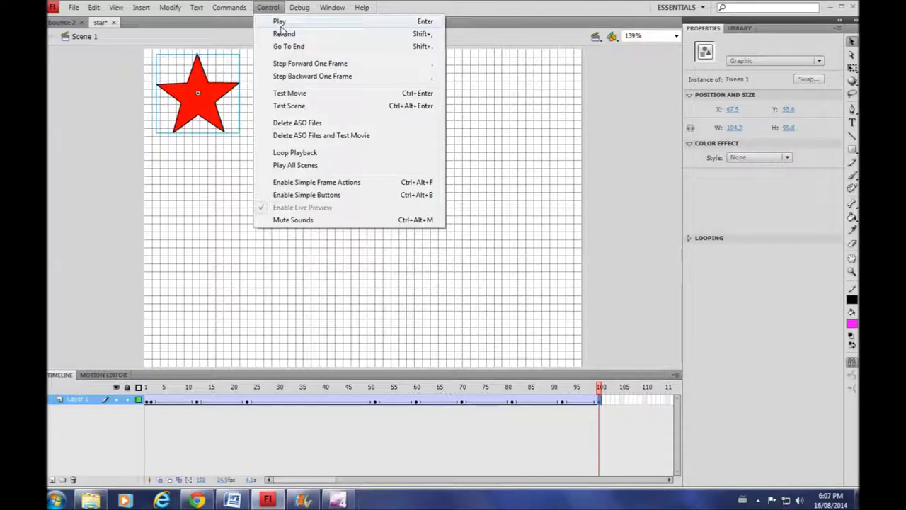
pyautogui.click(280, 22)
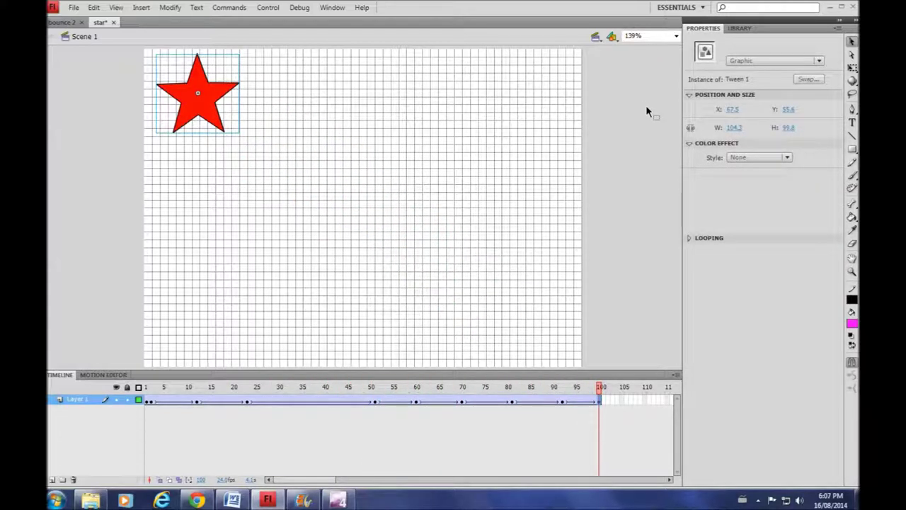
pyautogui.click(571, 408)
pyautogui.click(601, 406)
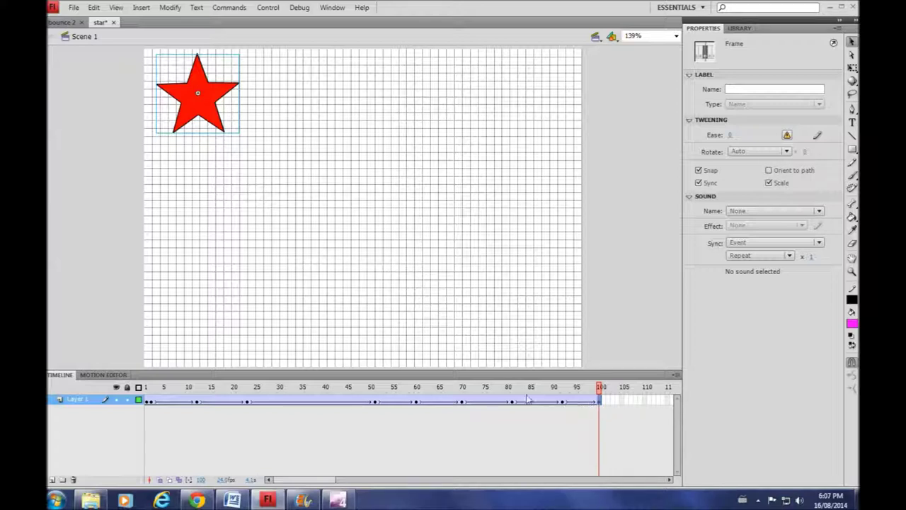
pyautogui.click(564, 401)
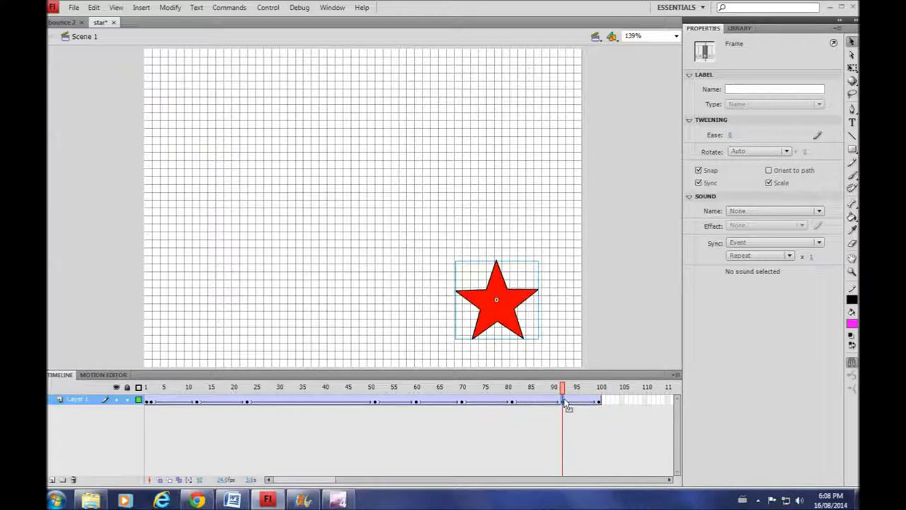
pyautogui.click(599, 403)
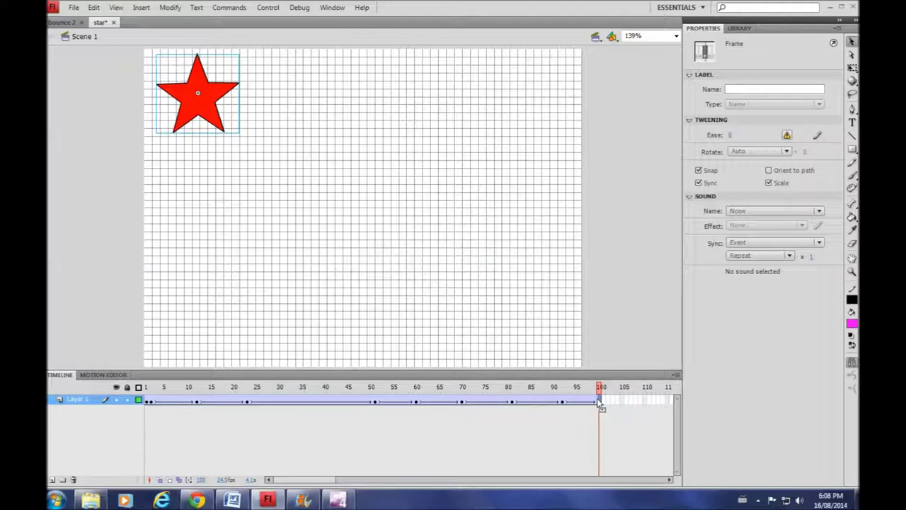
pyautogui.click(567, 402)
pyautogui.click(562, 402)
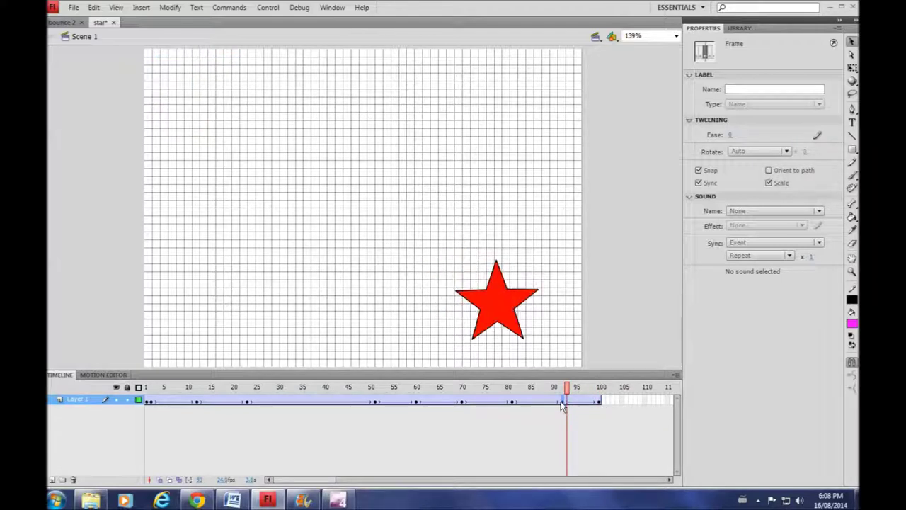
pyautogui.click(599, 404)
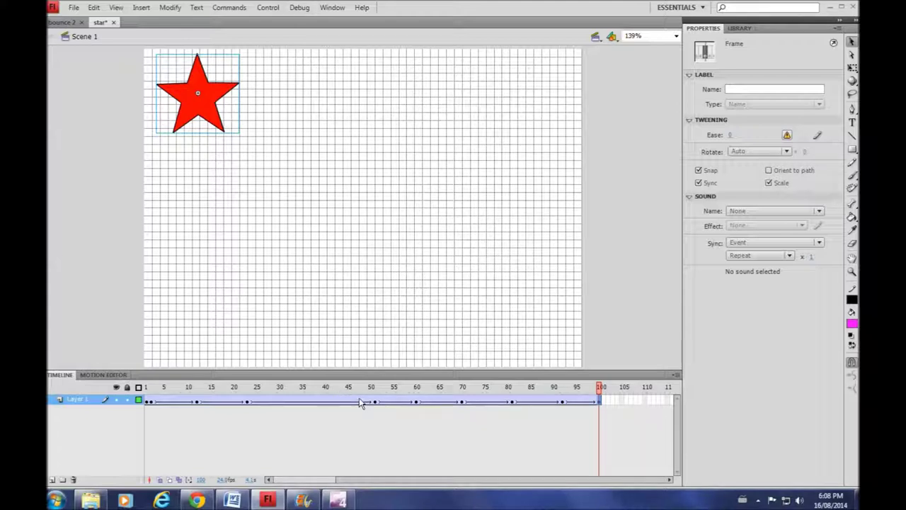
# Replay the animation on the timeline, and preview the looping movement with Test Movie
pyautogui.click(360, 402)
pyautogui.click(269, 8)
pyautogui.click(280, 21)
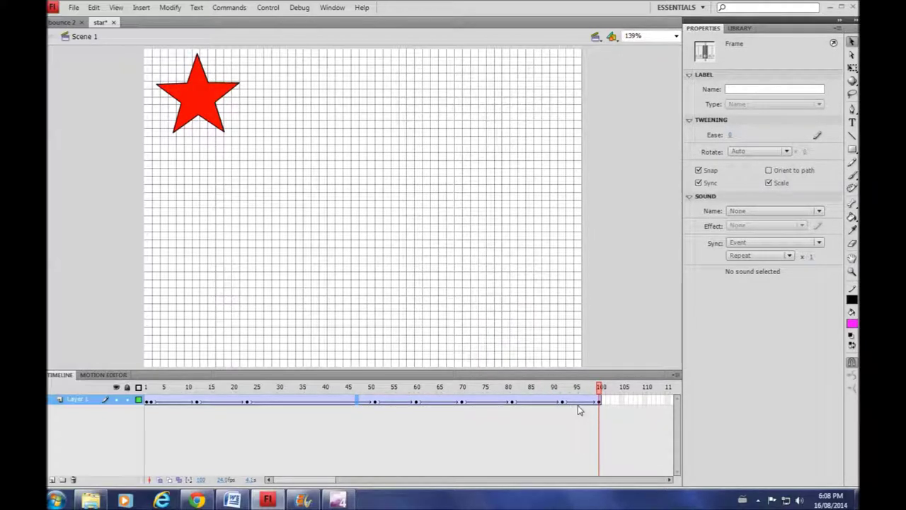
pyautogui.click(276, 9)
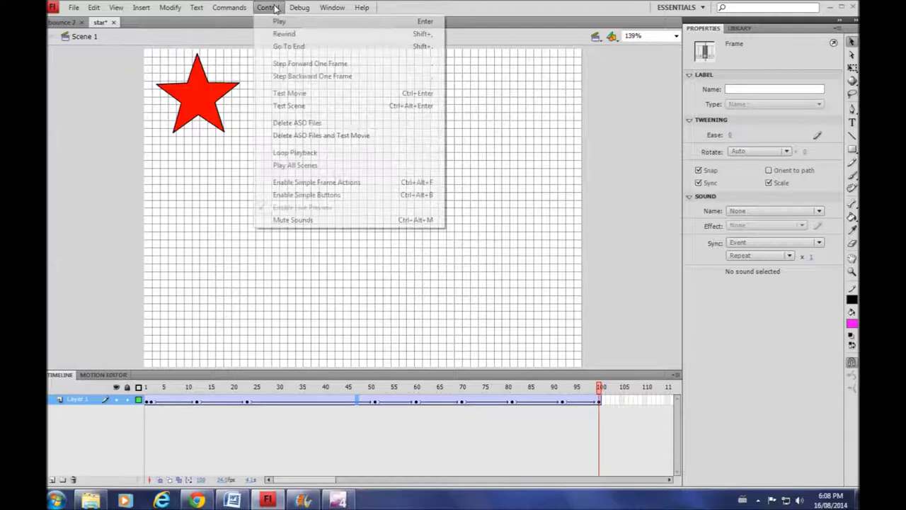
pyautogui.click(318, 93)
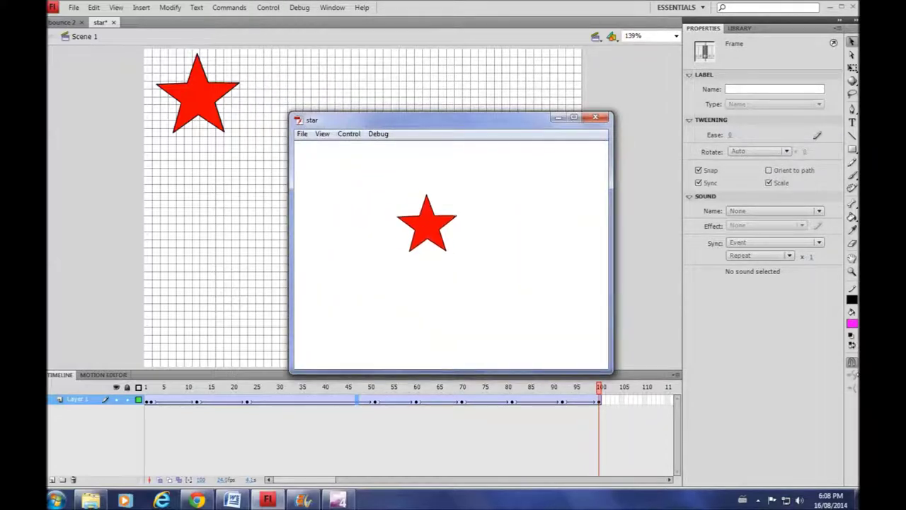